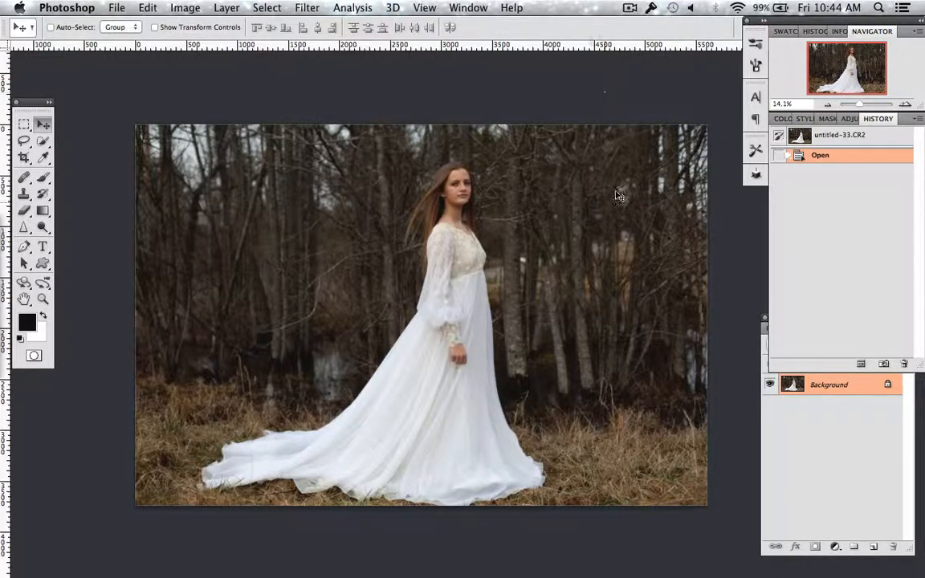
Run the "FS + D&B" action from the "all skin" set on the photo
click(829, 390)
click(867, 328)
click(847, 534)
click(832, 547)
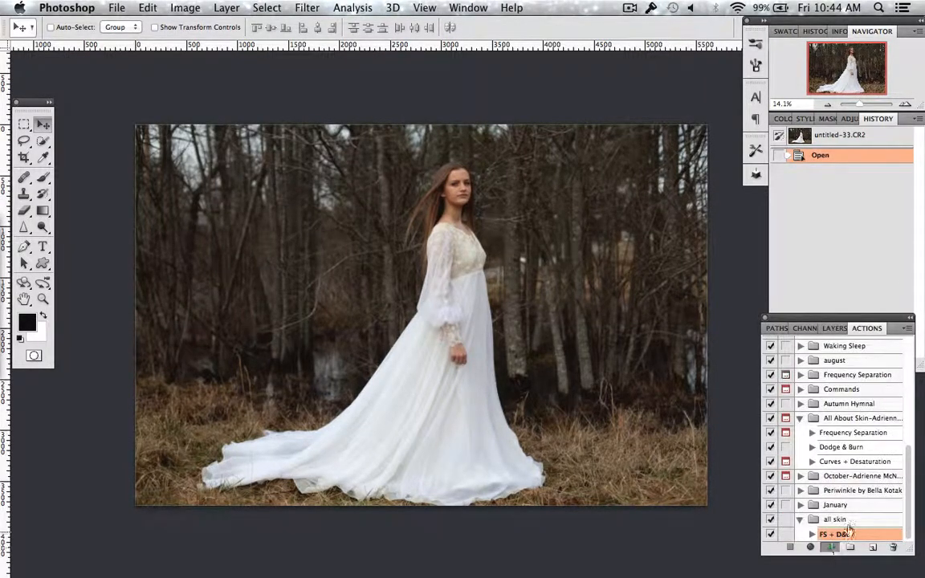
key(Return)
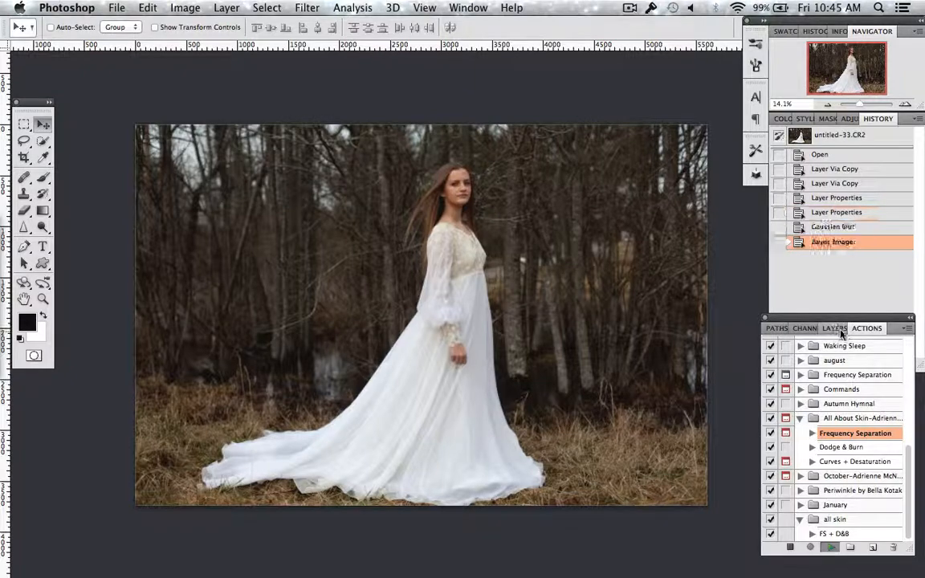
Prepare the Healing Brush at 17 px for retouching the woman's face on the High layer
click(835, 328)
click(26, 177)
scroll(465, 190, up, 10)
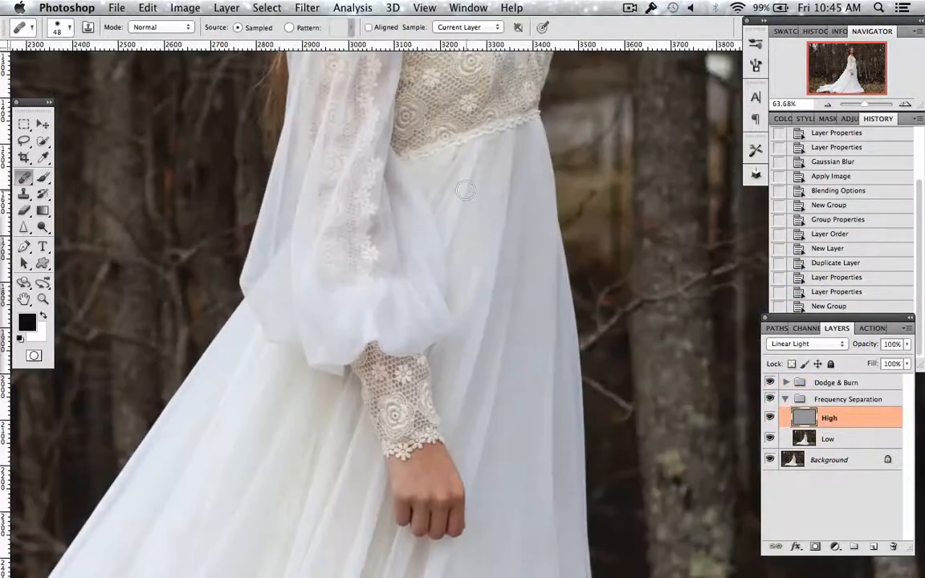
scroll(465, 191, up, 10)
scroll(466, 190, up, 5)
right_click(400, 106)
drag(436, 139, 424, 139)
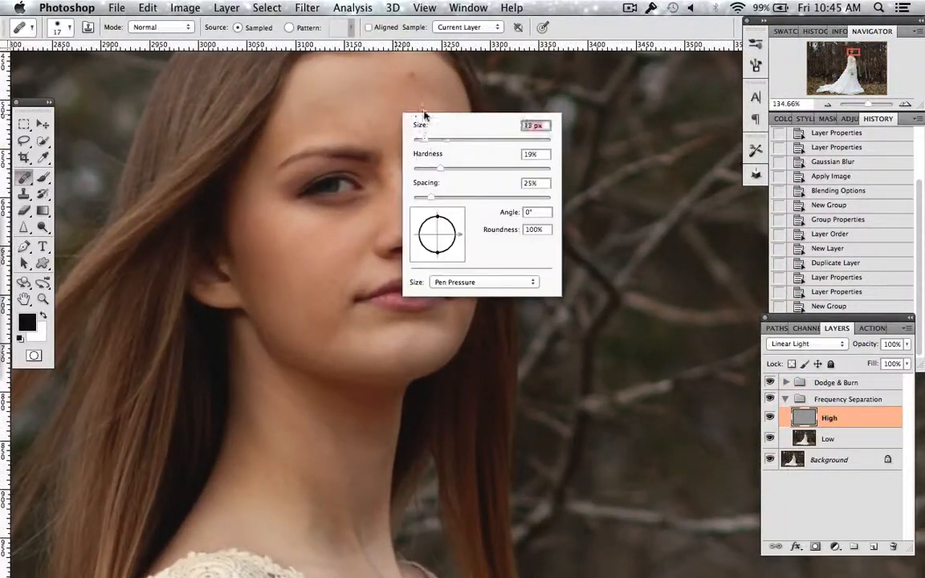
Heal the small blemishes on the woman's forehead and nose bridge on the High layer, sampling nearby clean skin
alt+click(411, 71)
click(414, 76)
click(407, 77)
click(393, 175)
click(395, 176)
alt+click(399, 178)
click(401, 182)
alt+click(466, 233)
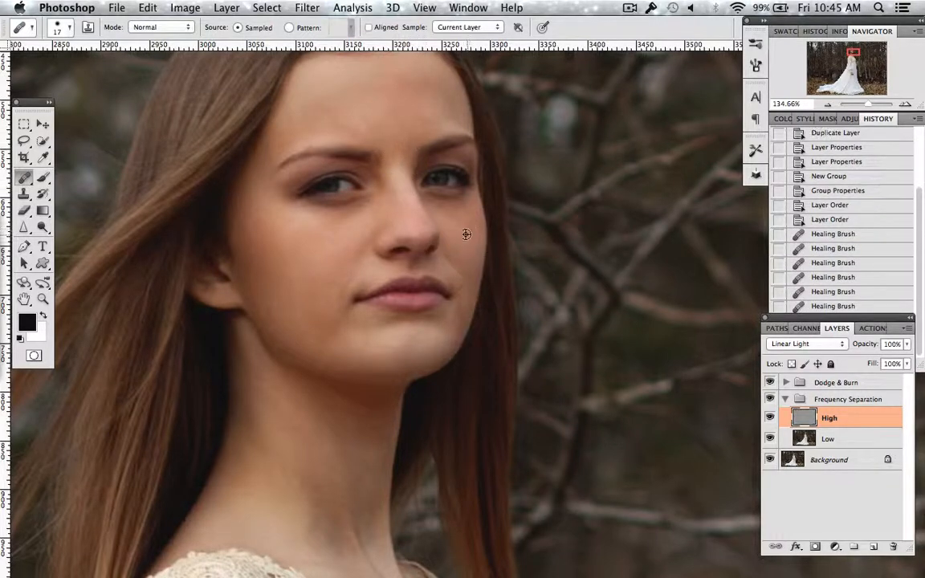
key(super+z)
click(917, 260)
click(862, 338)
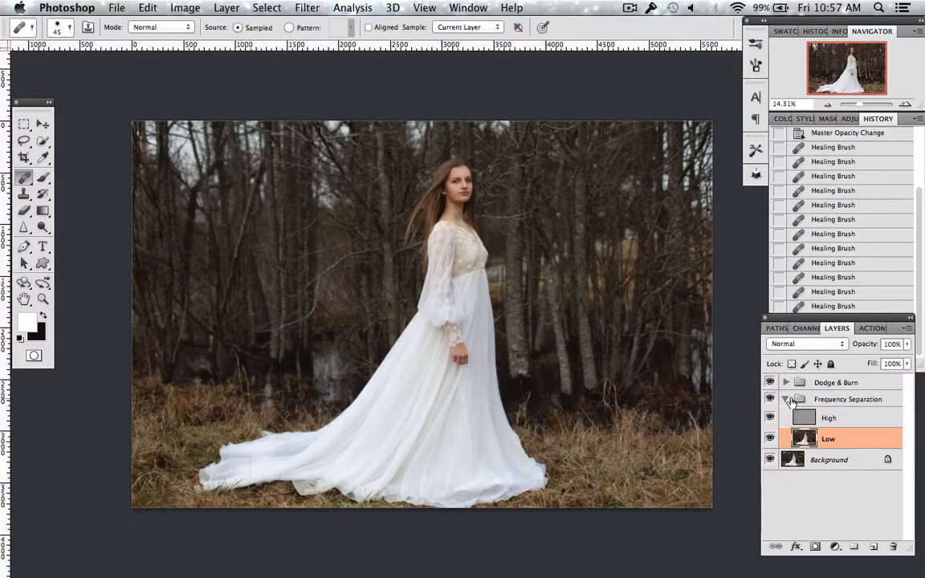
Collapse the Frequency Separation group and add a Hue/Saturation adjustment above Dodge & Burn with Saturation at -8
click(791, 401)
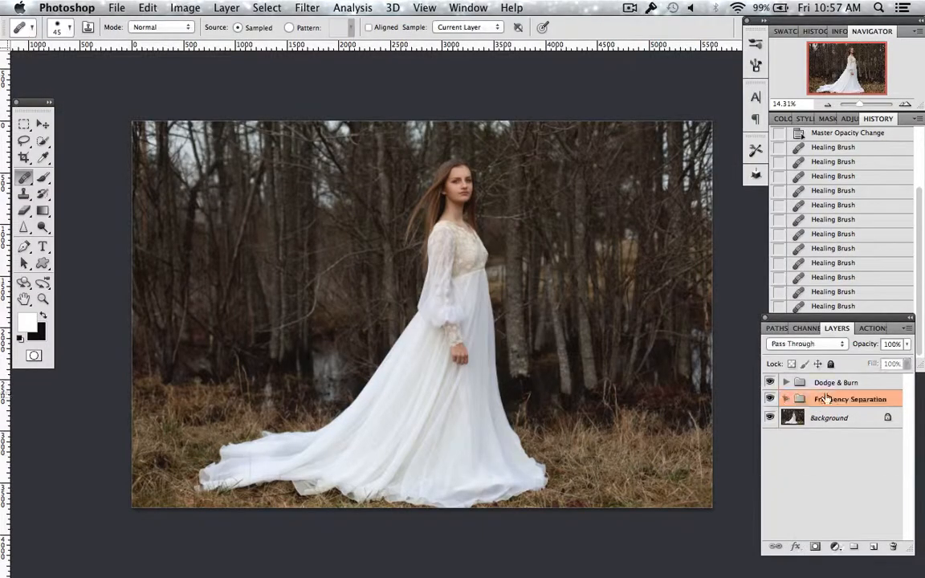
click(839, 383)
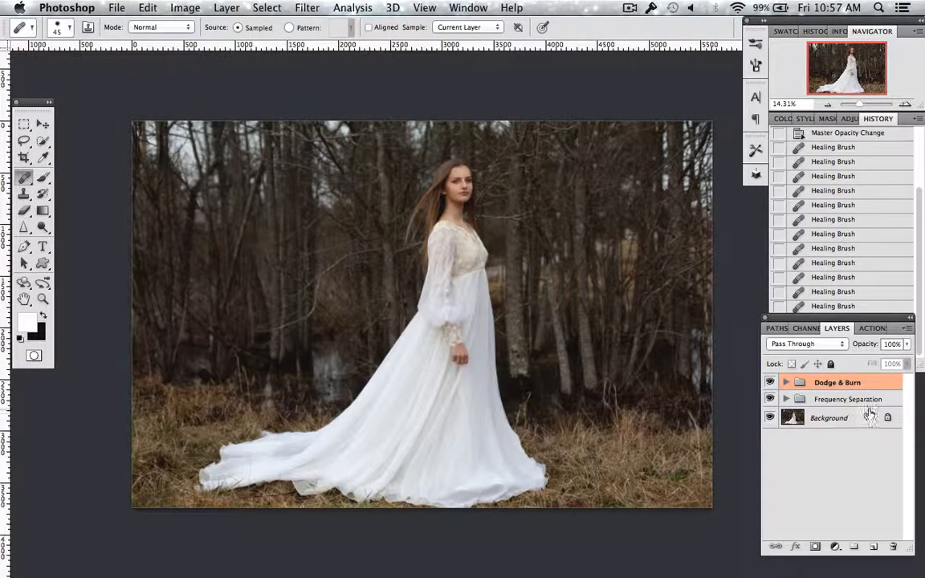
click(835, 547)
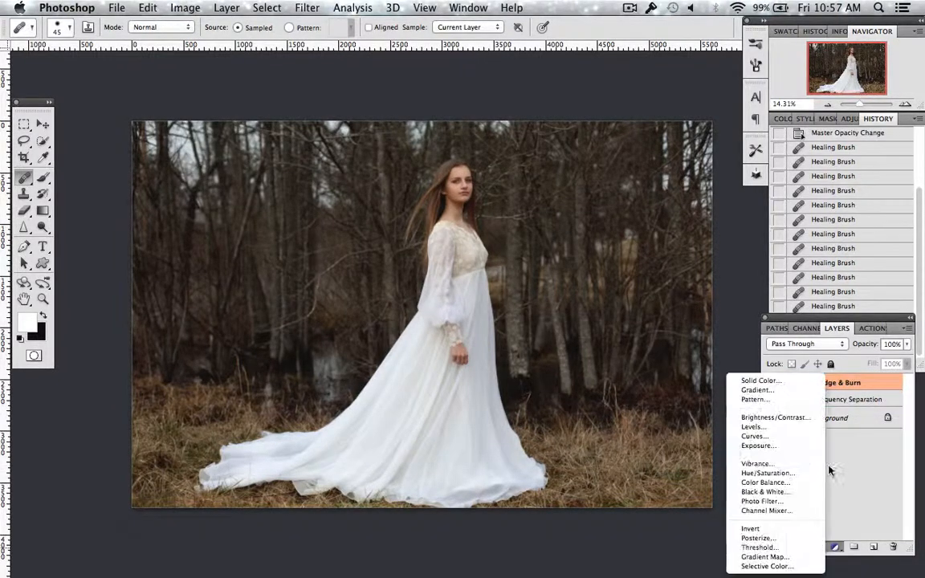
click(783, 473)
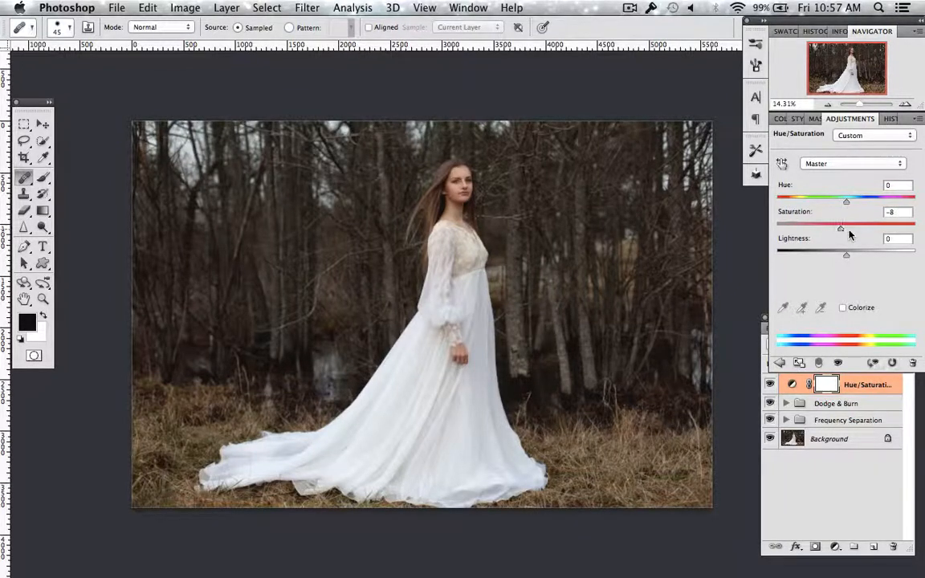
click(772, 386)
click(772, 385)
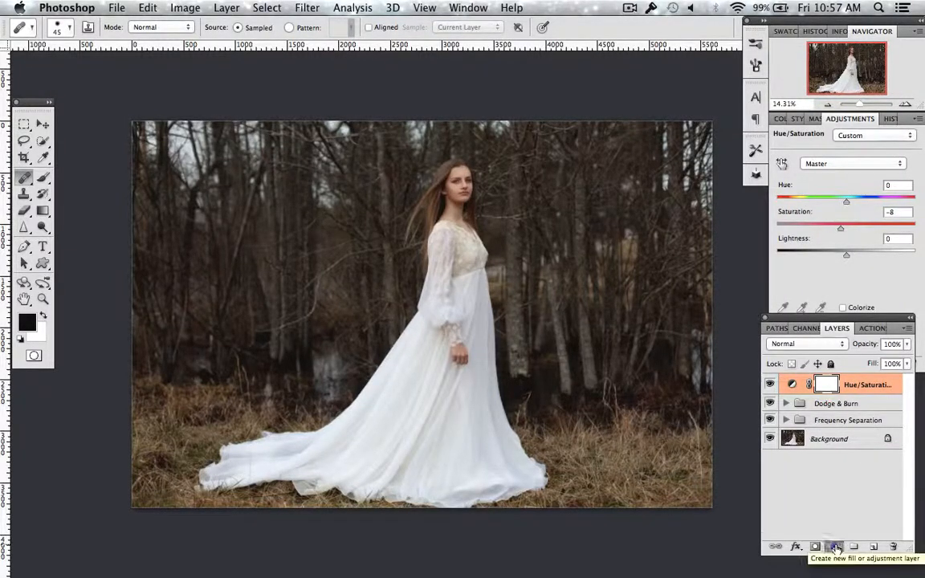
Add a Curves adjustment with points at input 125, output 146 and input 60, output 69, at 66% layer opacity
click(836, 547)
click(801, 438)
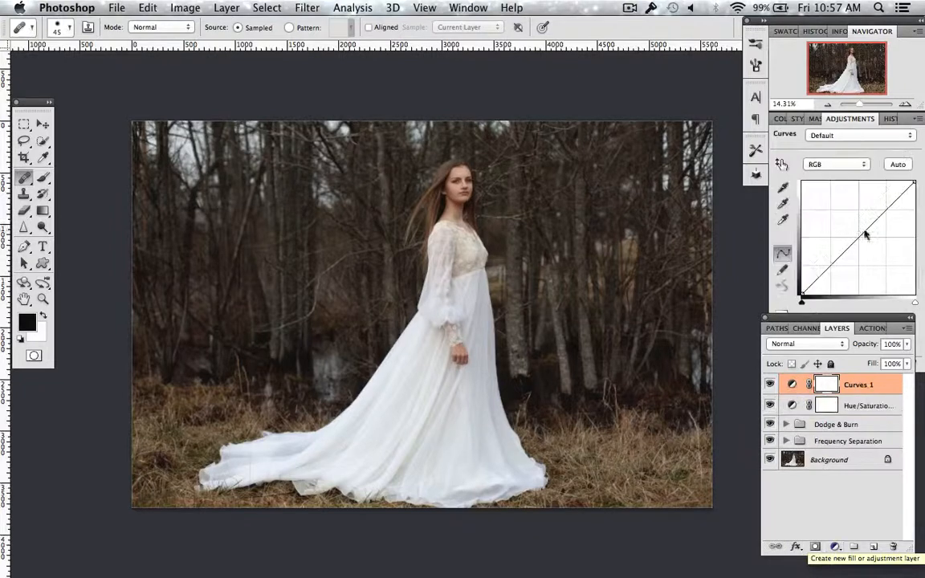
drag(857, 239, 857, 229)
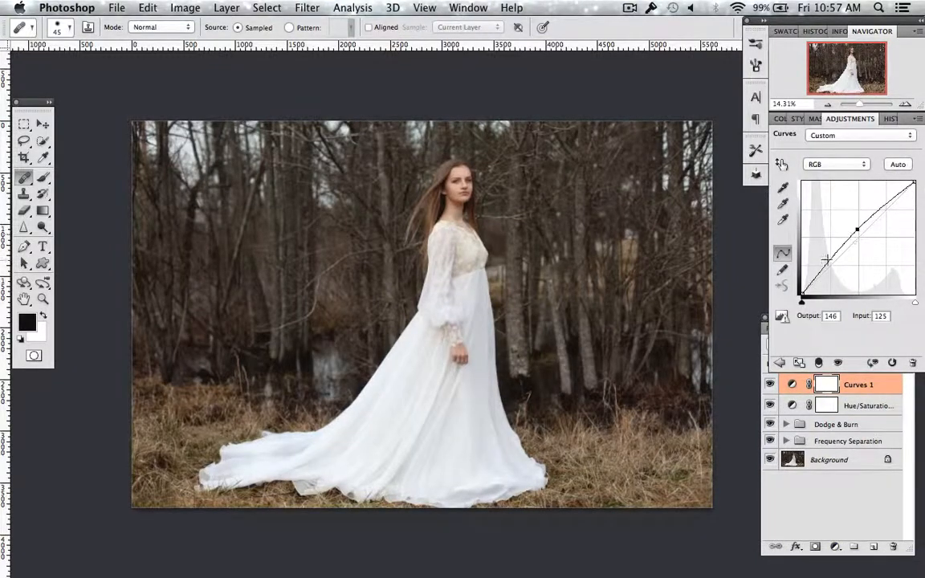
click(828, 260)
drag(829, 260, 829, 263)
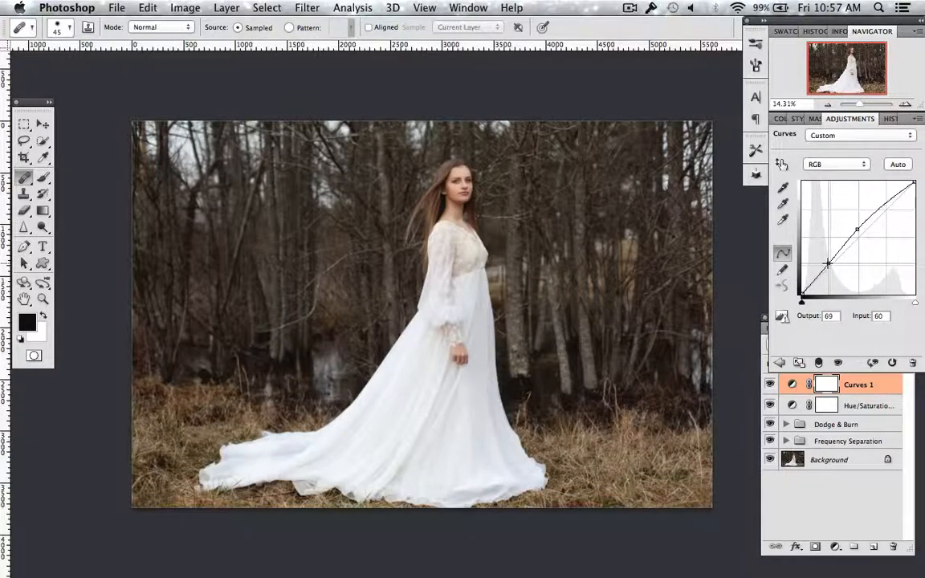
click(771, 385)
click(772, 385)
click(907, 344)
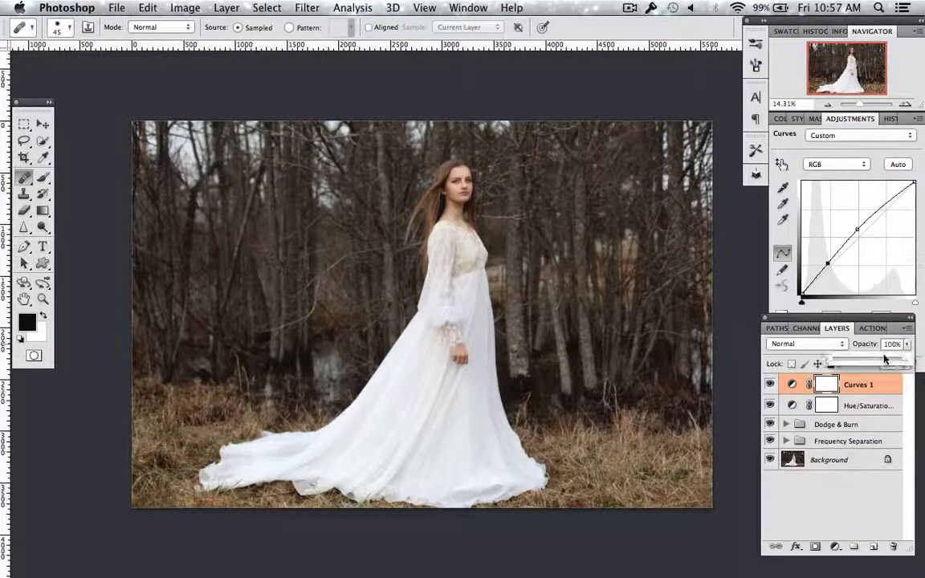
drag(885, 359, 881, 362)
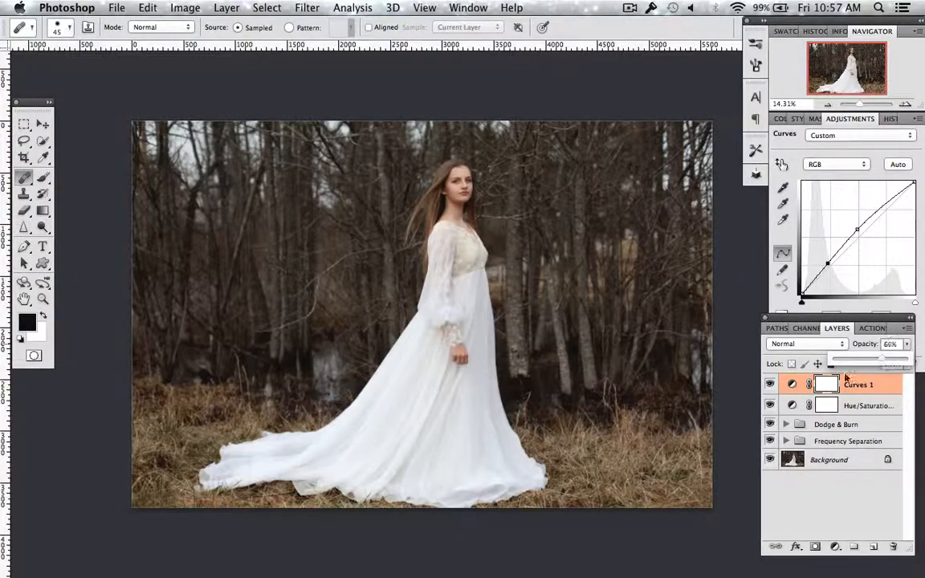
Configure the Brush tool with Normal mode, 82% opacity and a soft 813 px tip
click(42, 177)
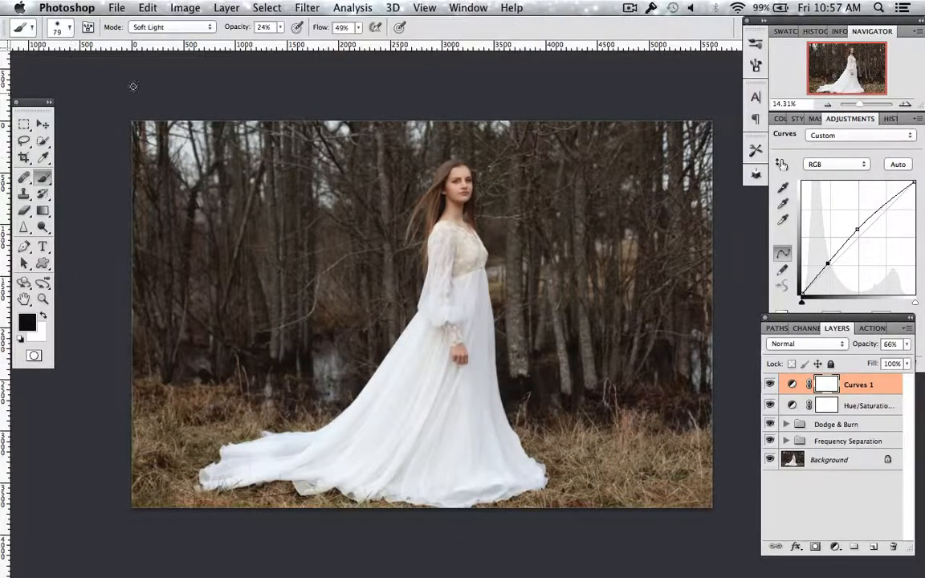
click(164, 29)
click(171, 8)
click(279, 28)
drag(297, 42, 325, 44)
right_click(261, 211)
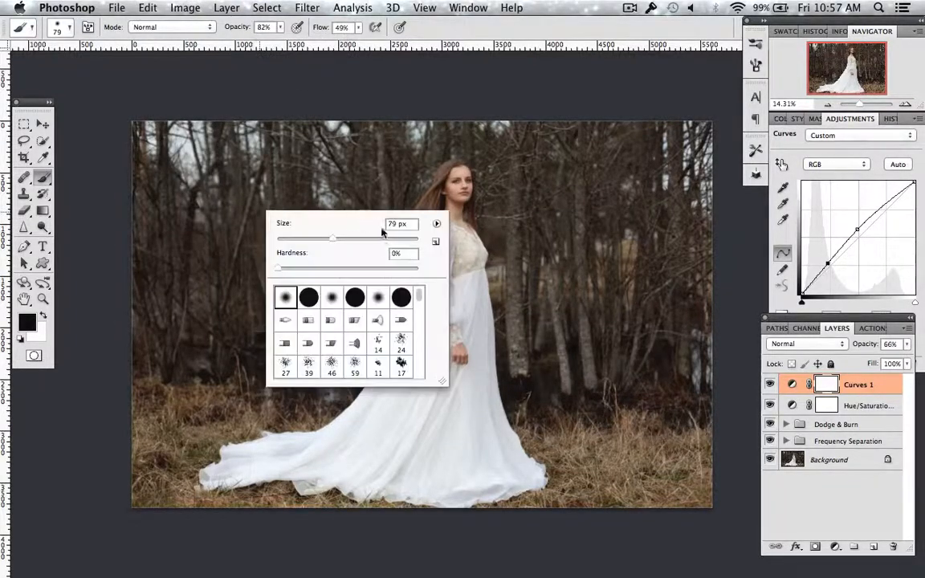
click(409, 239)
Paint black on the Curves 1 mask over the forest and grass, keeping the brightening on the woman and dress
click(172, 147)
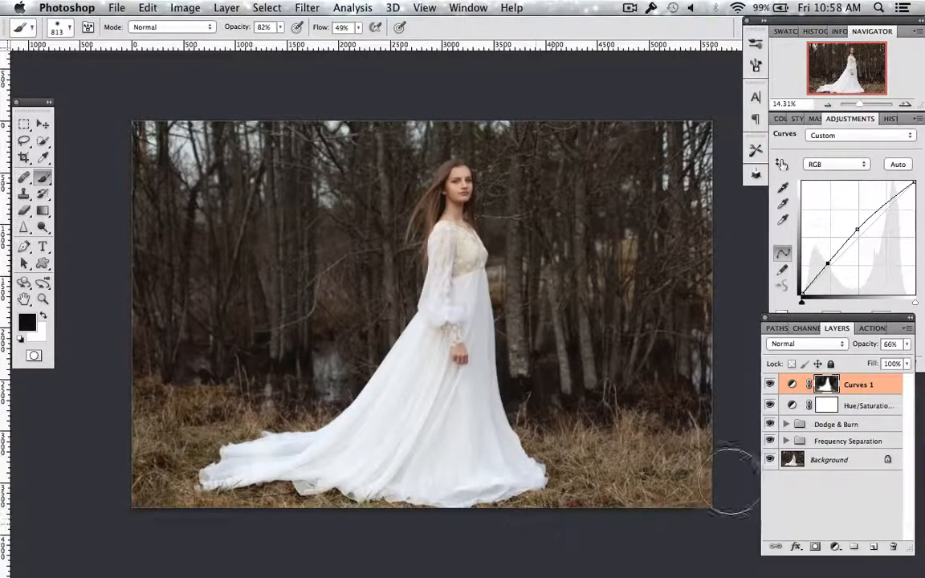
click(769, 386)
click(770, 386)
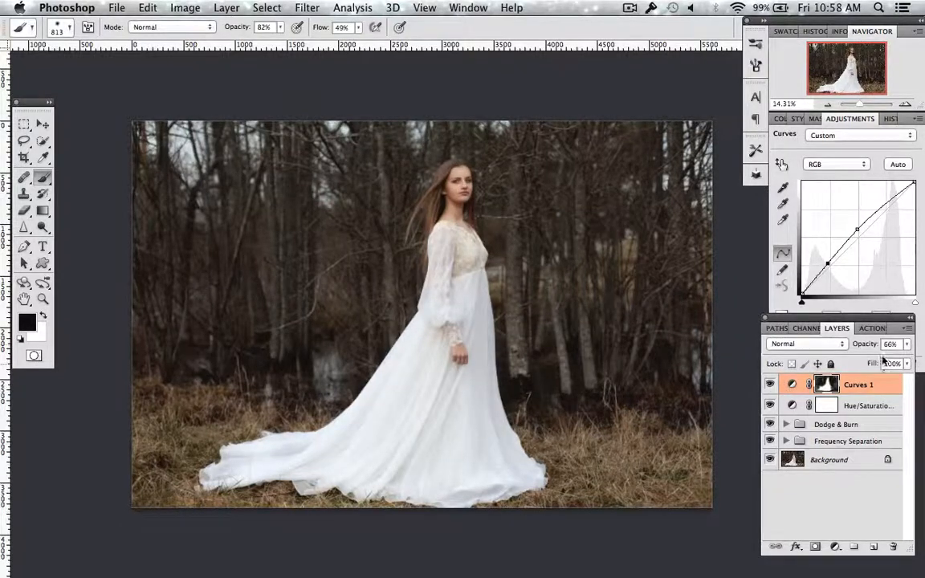
Lower the Curves 1 layer's opacity to 49% and compare the image with and without it
click(907, 344)
drag(866, 360, 862, 359)
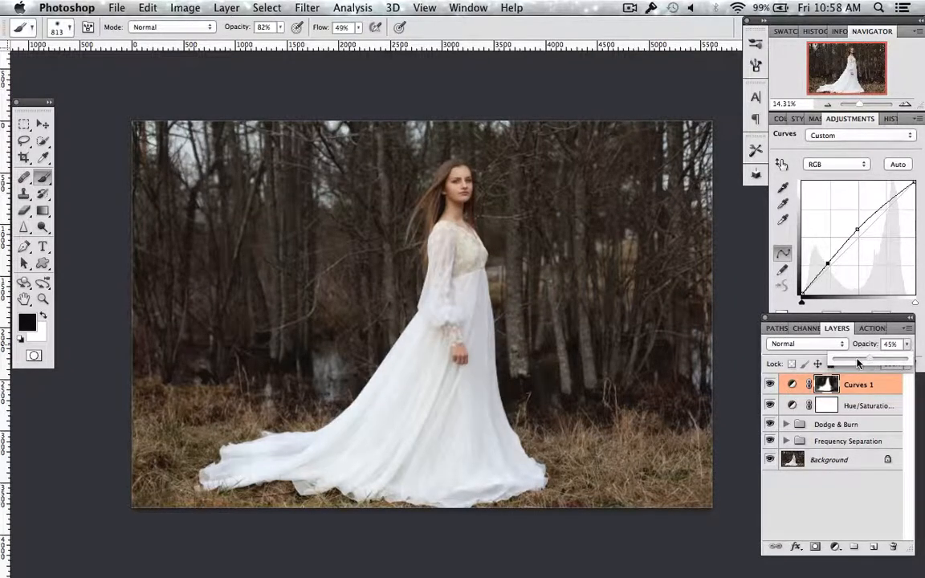
click(770, 385)
click(770, 386)
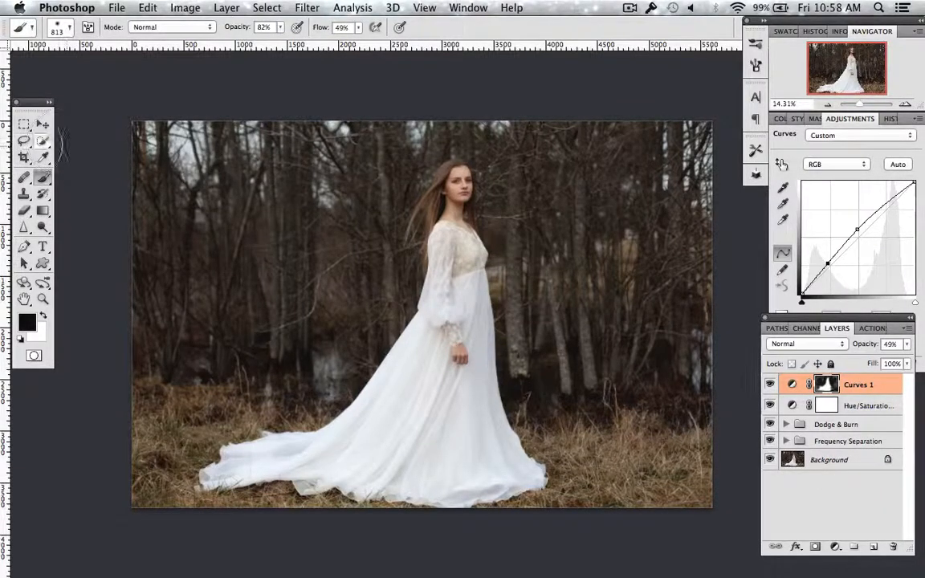
Draw a freehand Lasso selection around the woman and her dress with a 250 px feather
click(24, 141)
drag(152, 28, 134, 24)
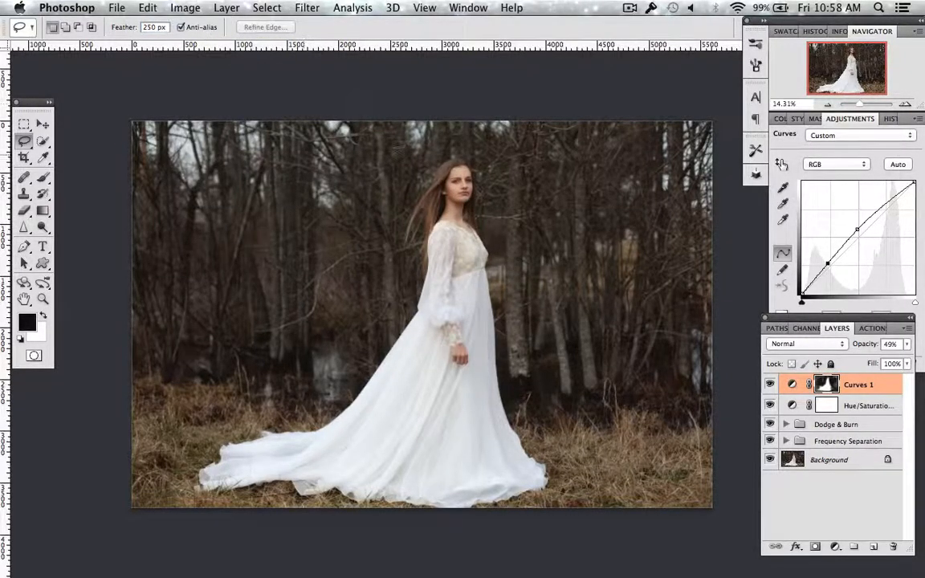
mouse_move(425, 148)
mouse_down()
mouse_move(367, 327)
mouse_move(254, 404)
mouse_move(231, 484)
mouse_move(305, 478)
mouse_move(474, 506)
mouse_move(572, 455)
mouse_move(503, 330)
mouse_move(505, 232)
mouse_move(468, 143)
mouse_move(431, 151)
mouse_up()
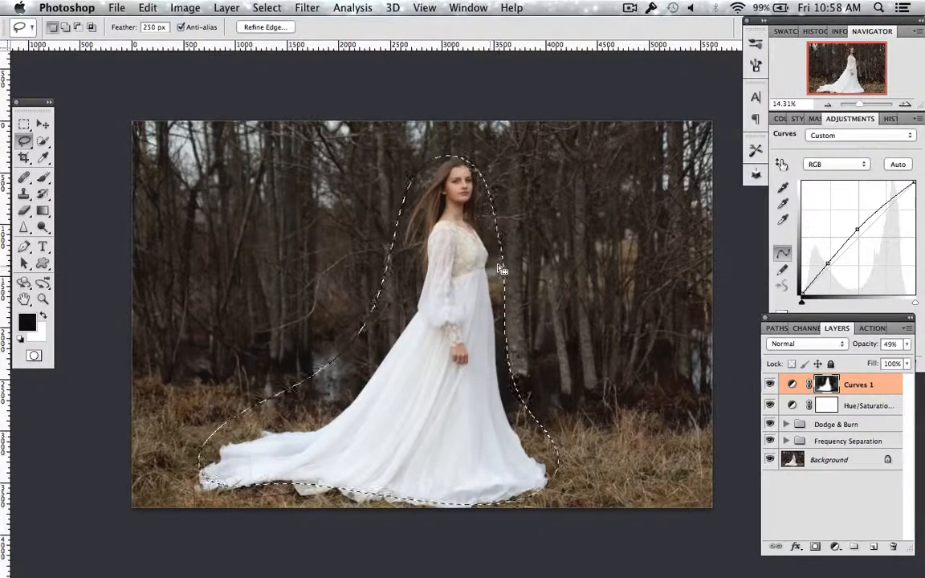
right_click(502, 231)
click(518, 291)
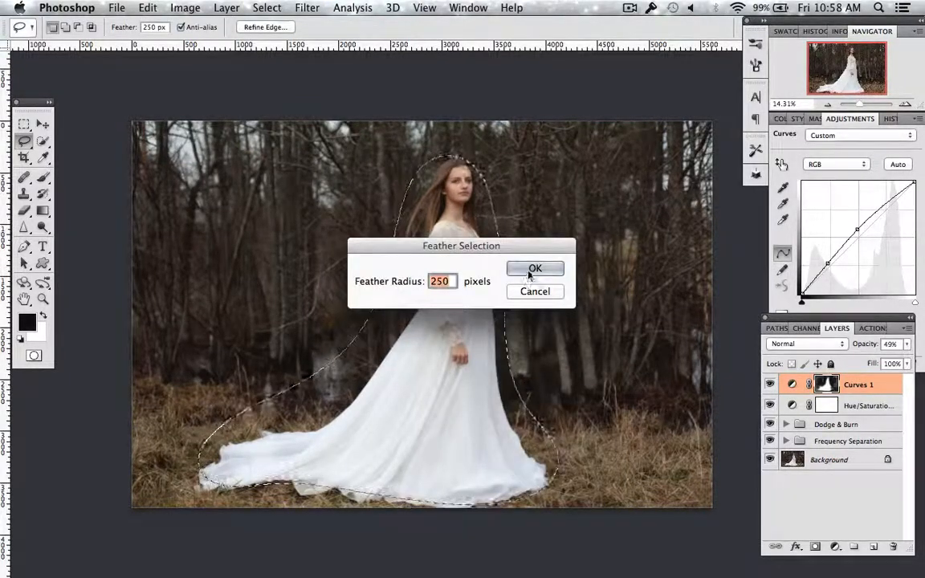
click(532, 292)
right_click(520, 274)
click(548, 294)
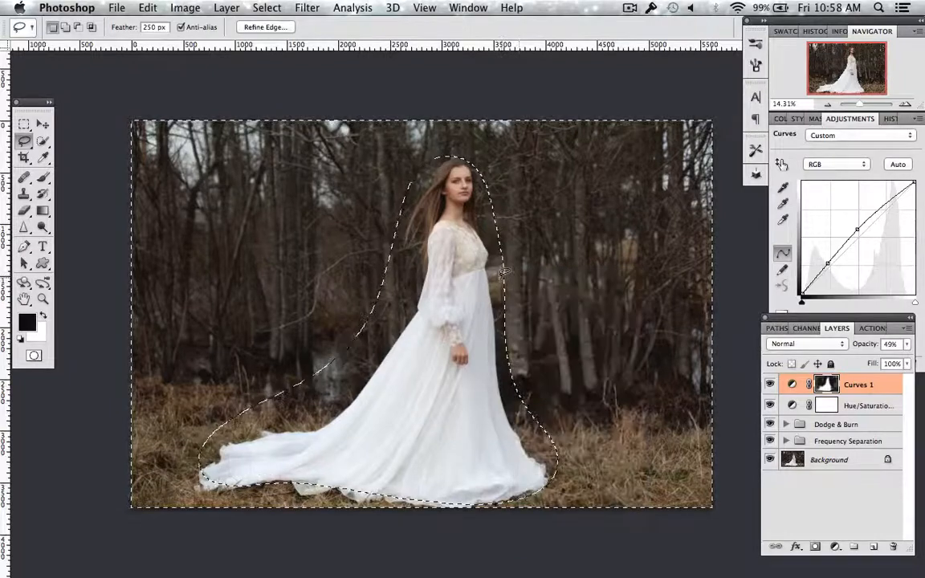
right_click(505, 276)
click(530, 294)
Invert the selection to cover the background and feather it twice by 250 pixels
right_click(524, 281)
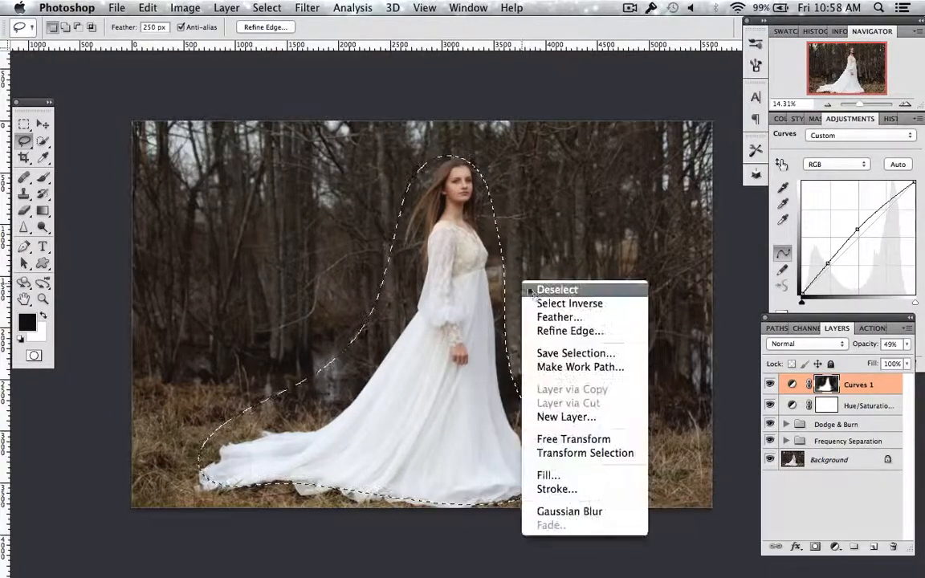
click(541, 302)
right_click(509, 274)
click(549, 305)
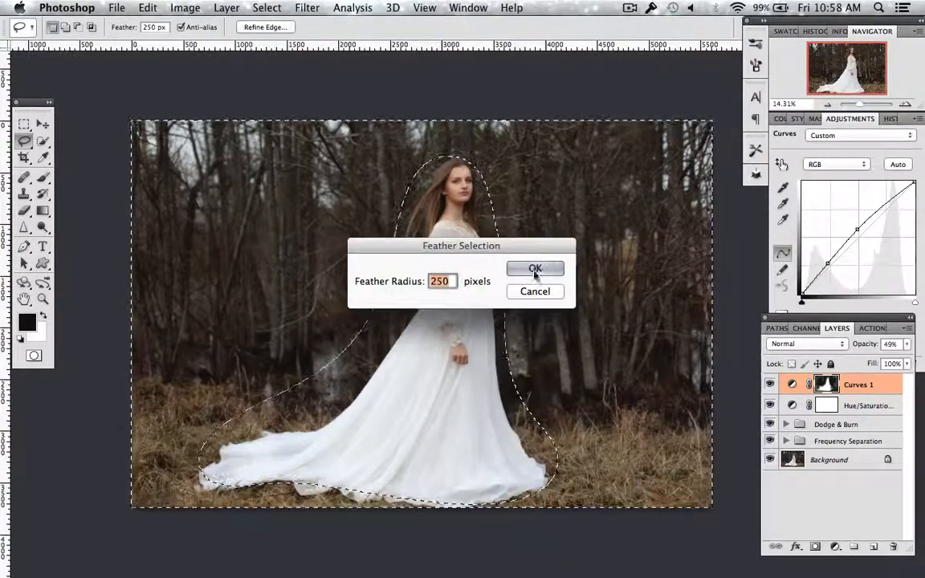
click(532, 269)
right_click(537, 286)
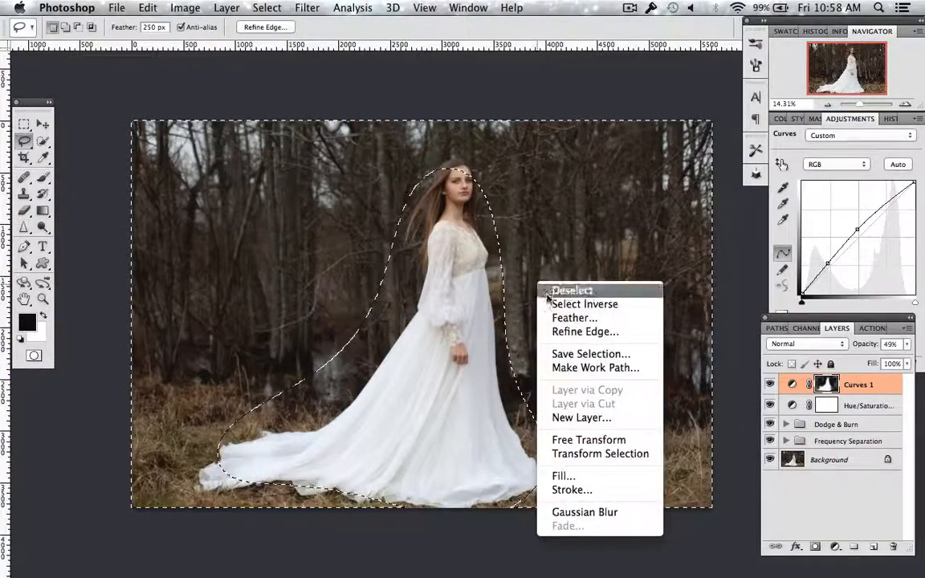
click(566, 318)
click(535, 270)
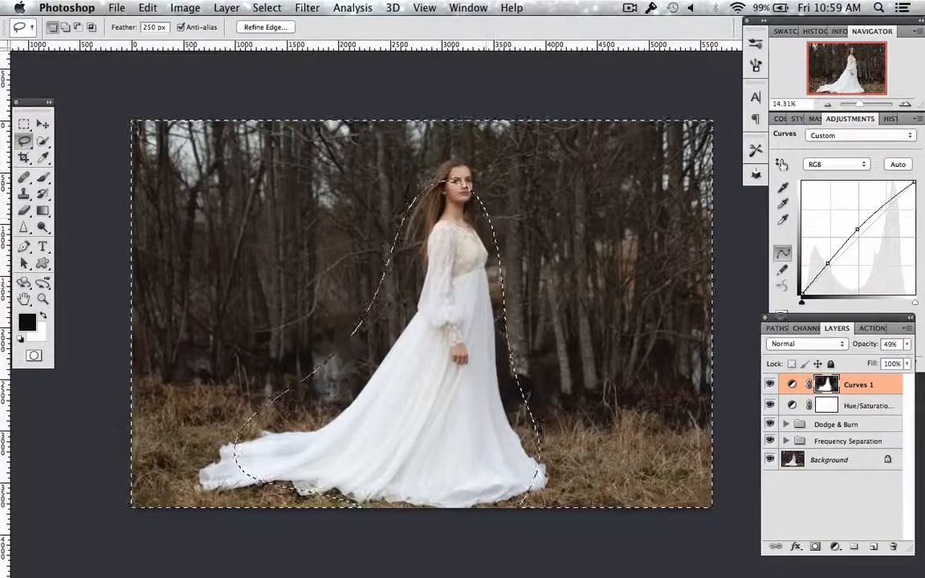
Add a Curves adjustment for the selected background and darken its midtones to input 139, output 117
click(835, 546)
click(755, 436)
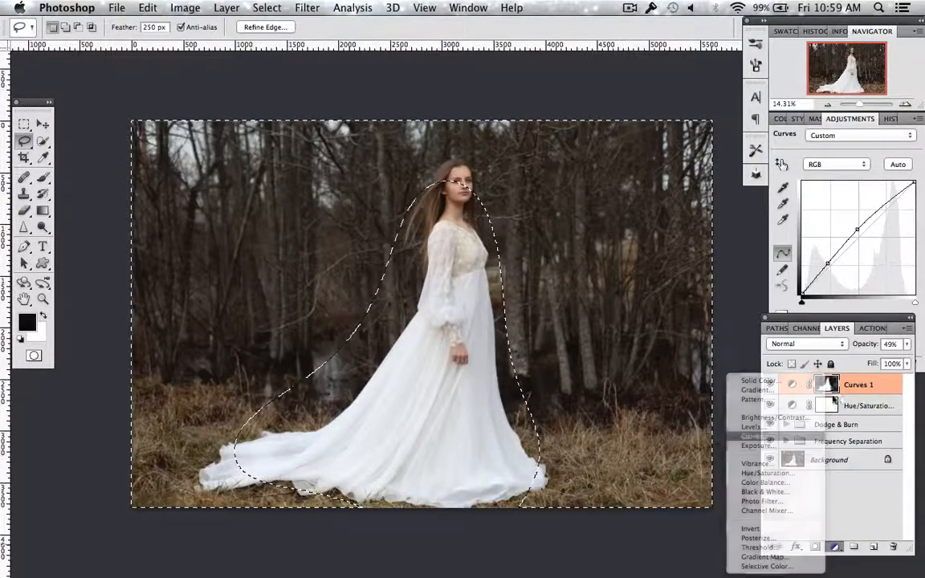
drag(860, 236, 861, 241)
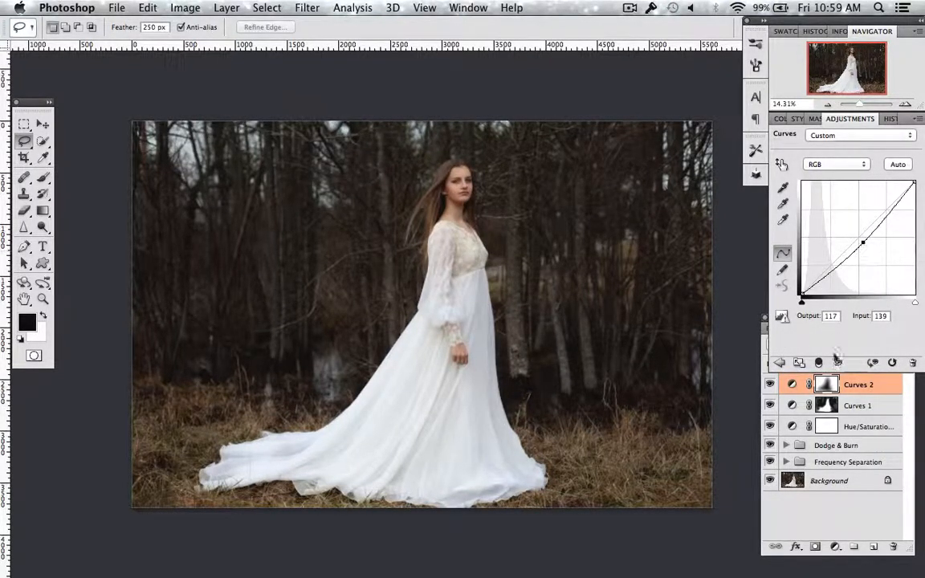
Paint black on the Curves 2 mask over the woman's face and hair with a 147 px brush and compare the result
click(826, 383)
key(b)
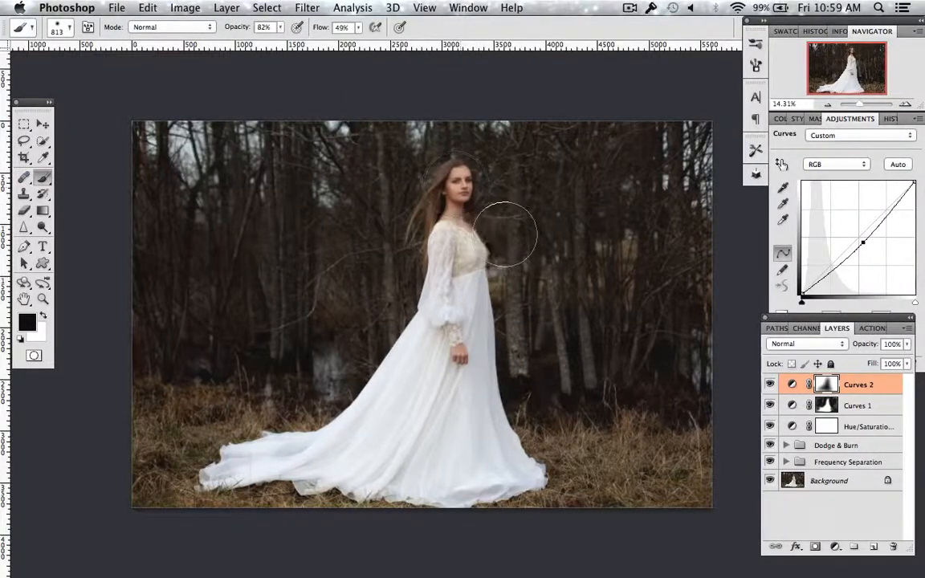
right_click(474, 213)
click(609, 261)
click(461, 174)
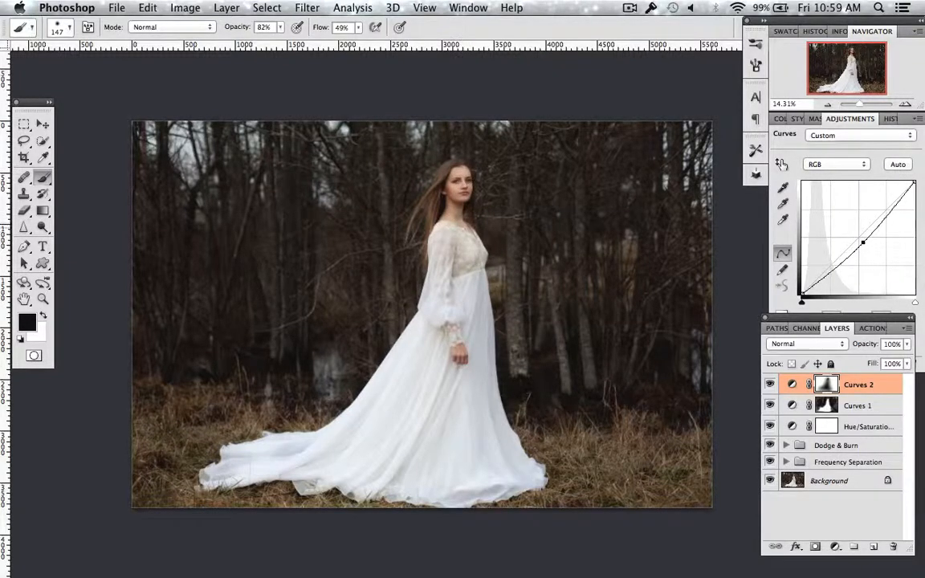
click(769, 386)
click(770, 386)
scroll(581, 289, up, 8)
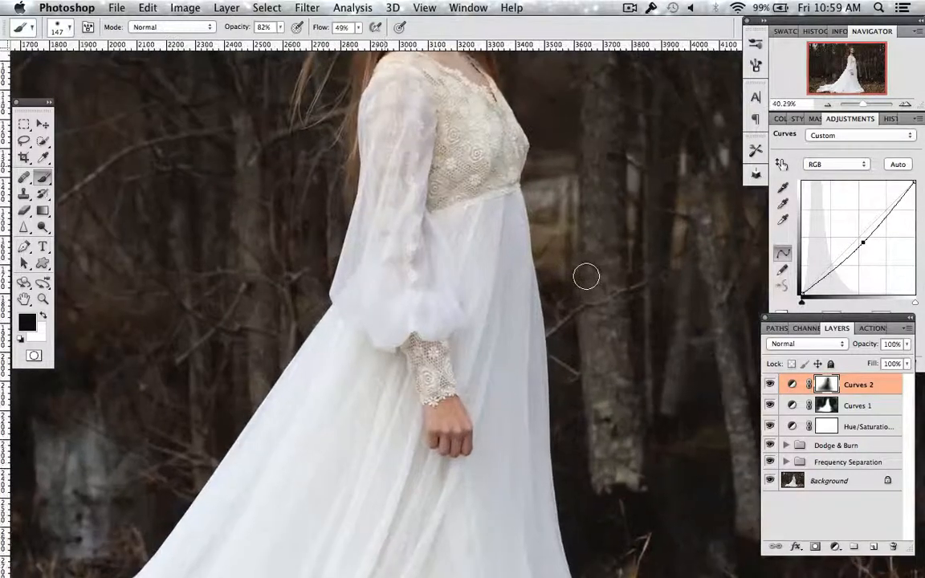
Add a Curves adjustment over the whole image and, in the Red channel, raise the black point's output and lower the white point's output
scroll(586, 277, up, 12)
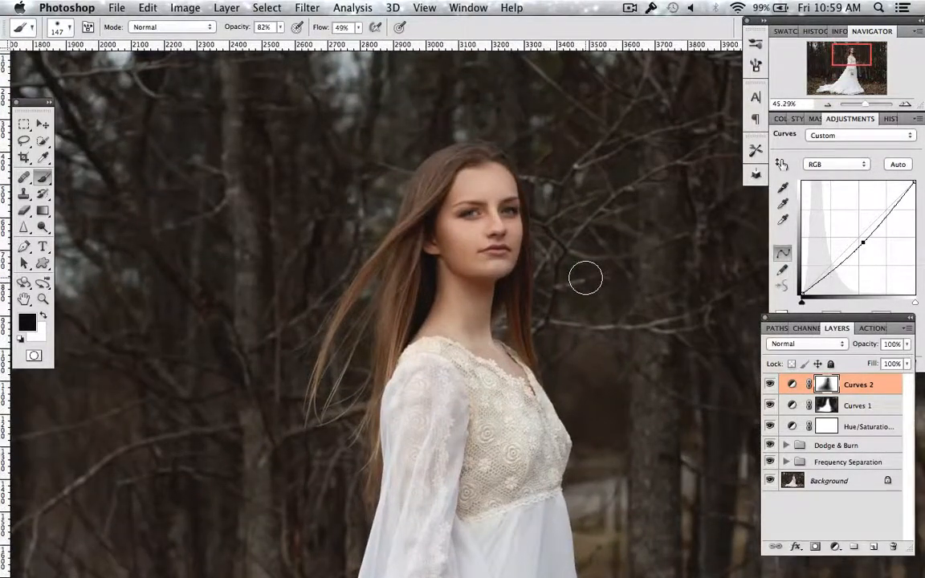
scroll(585, 278, up, 10)
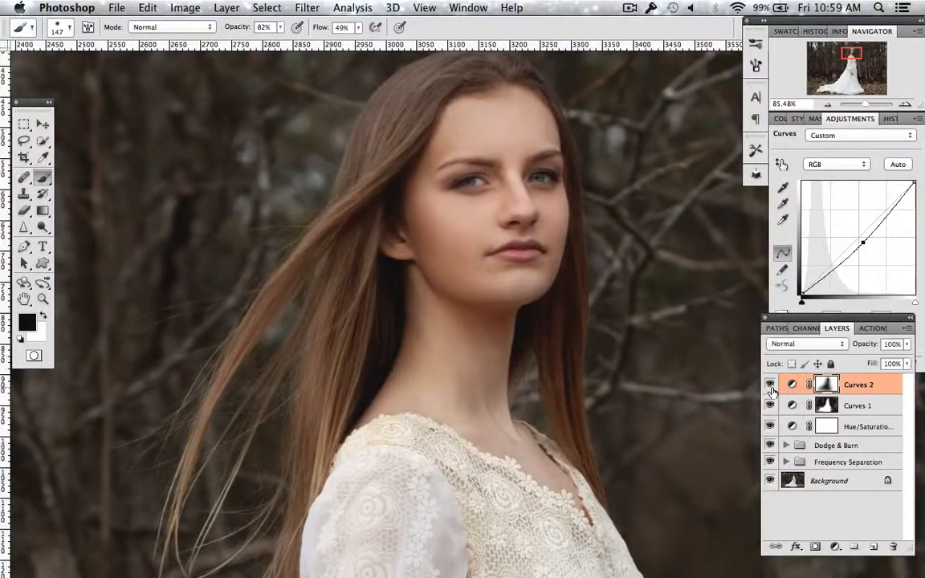
scroll(676, 368, down, 15)
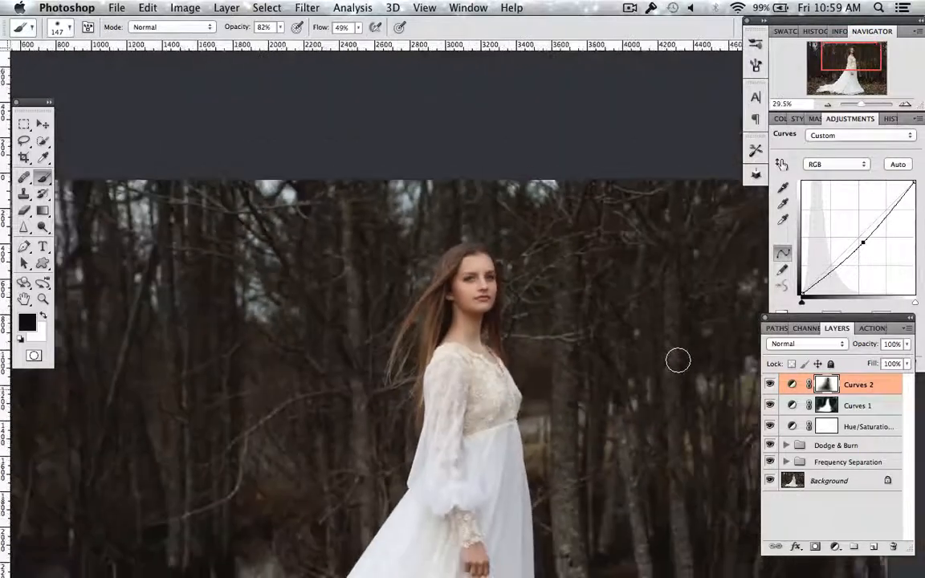
scroll(677, 360, down, 10)
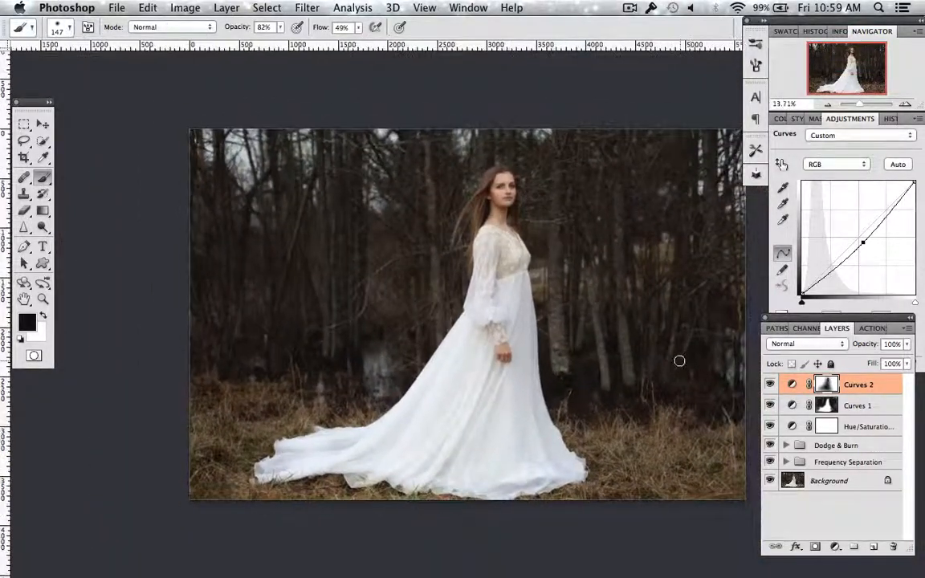
scroll(680, 360, right, 3)
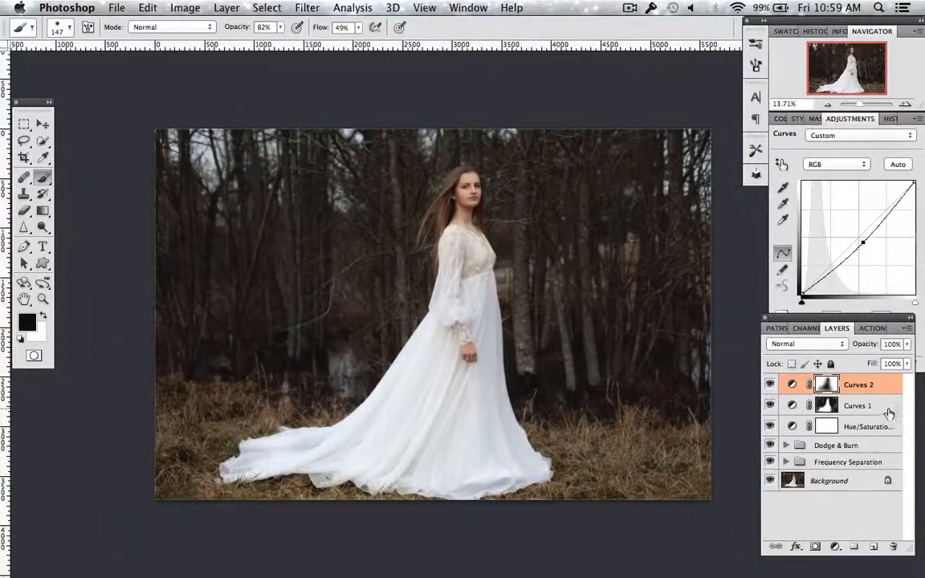
click(835, 546)
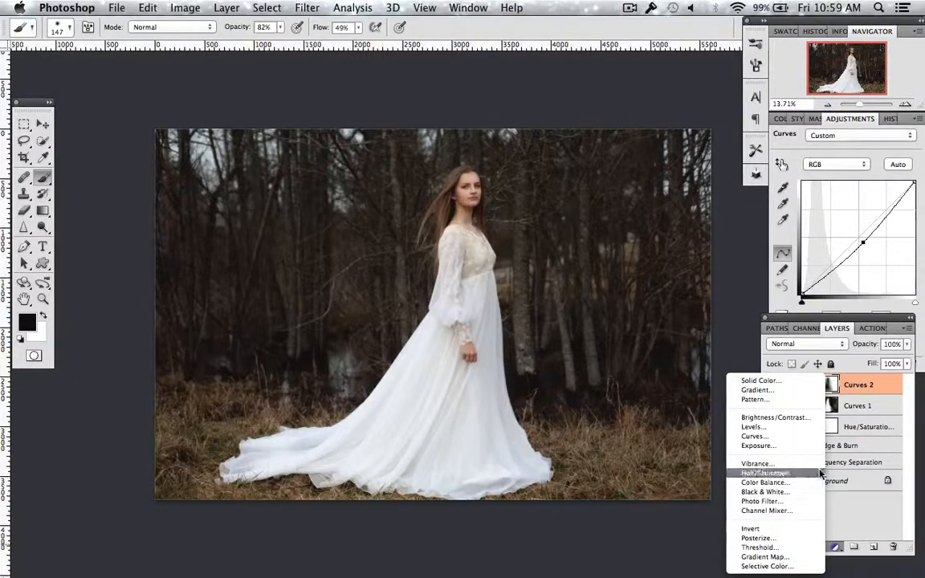
click(779, 438)
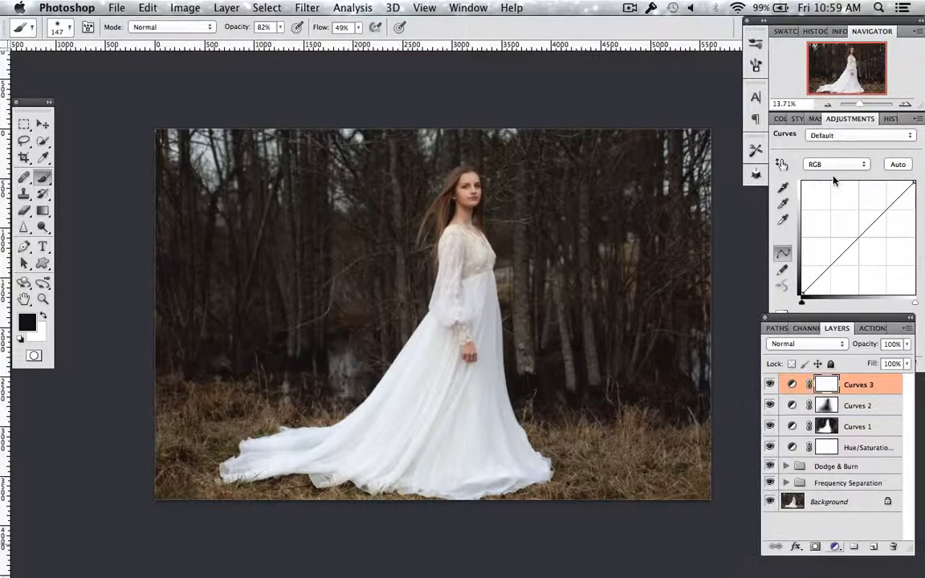
click(836, 164)
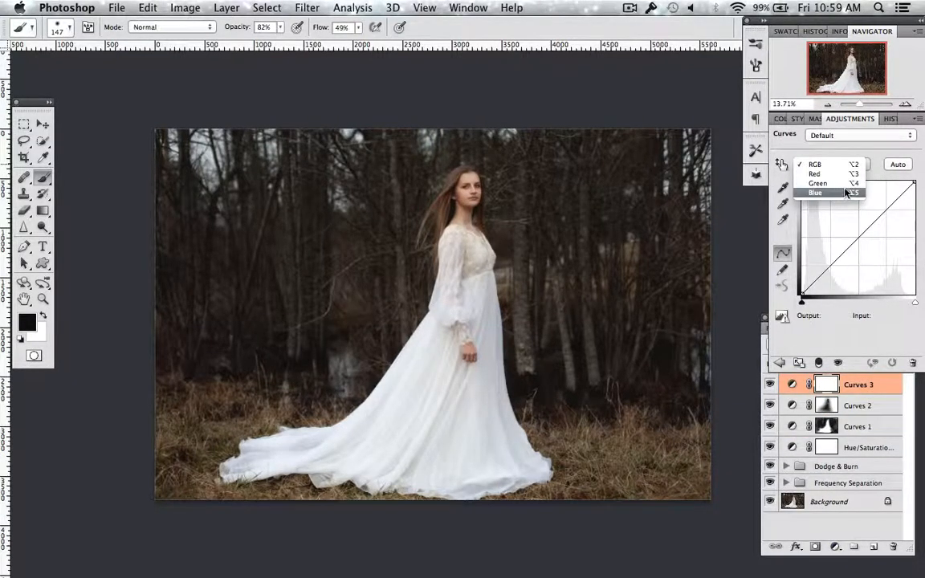
click(836, 174)
drag(802, 294, 802, 289)
drag(908, 183, 903, 198)
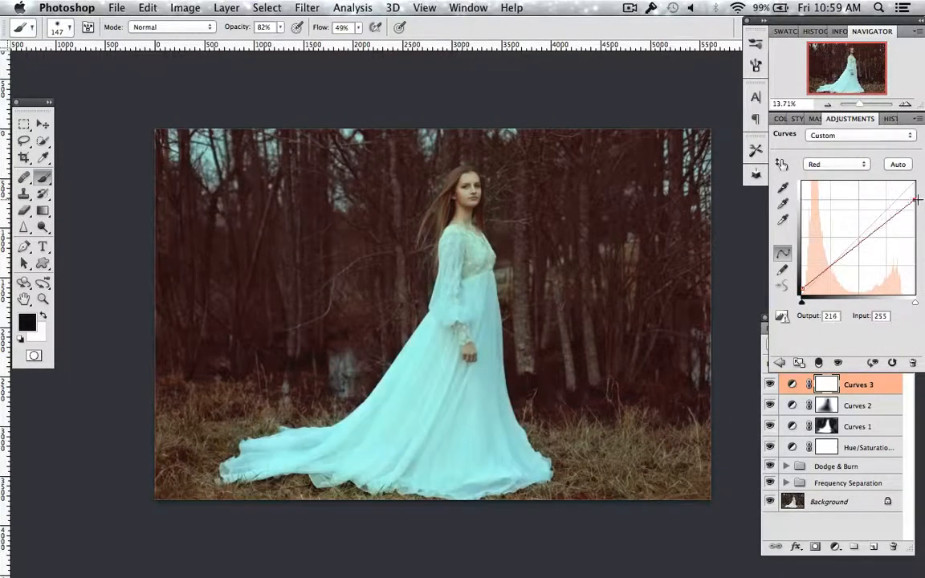
drag(803, 289, 803, 286)
Lower the Curves 3 layer's opacity to 49%
click(856, 391)
click(906, 344)
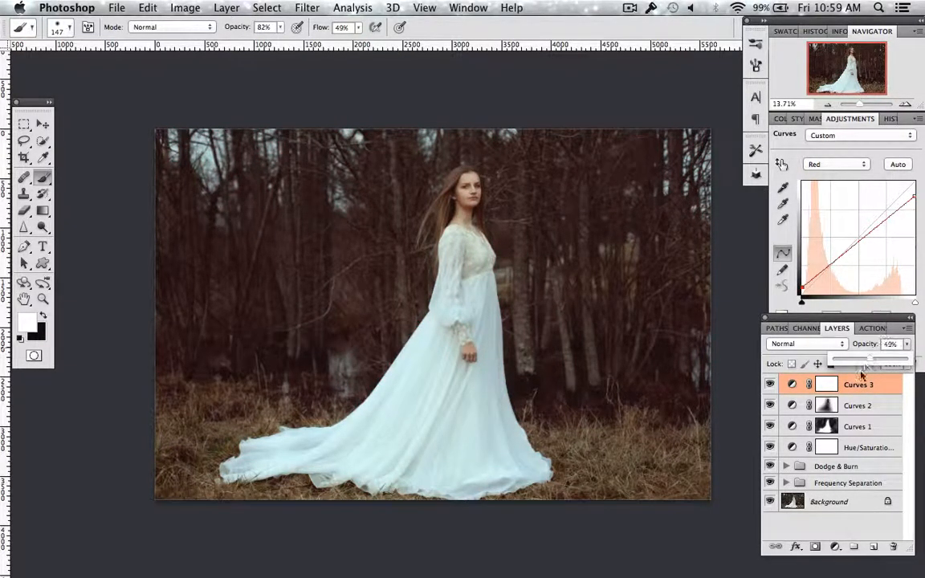
click(853, 407)
click(824, 387)
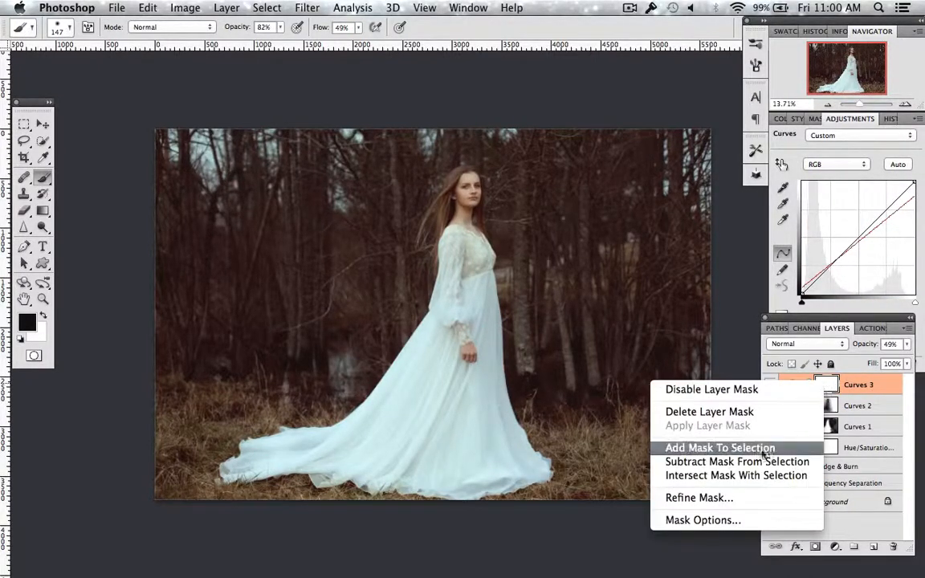
click(730, 520)
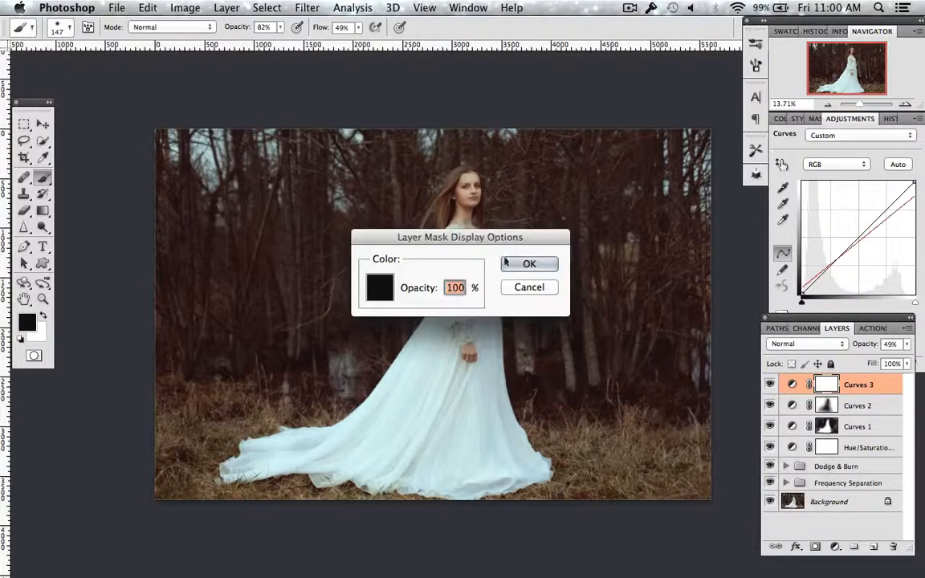
key(Return)
right_click(835, 385)
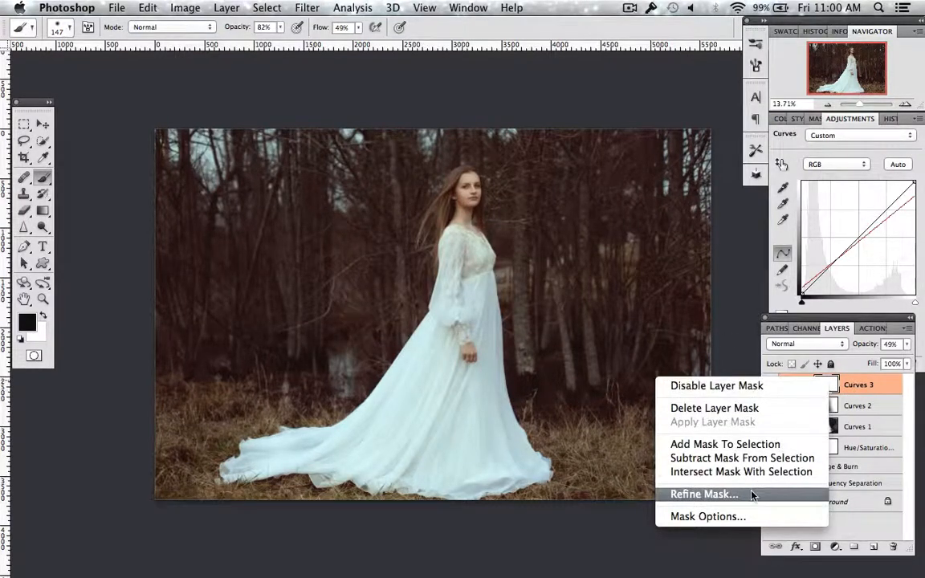
key(Escape)
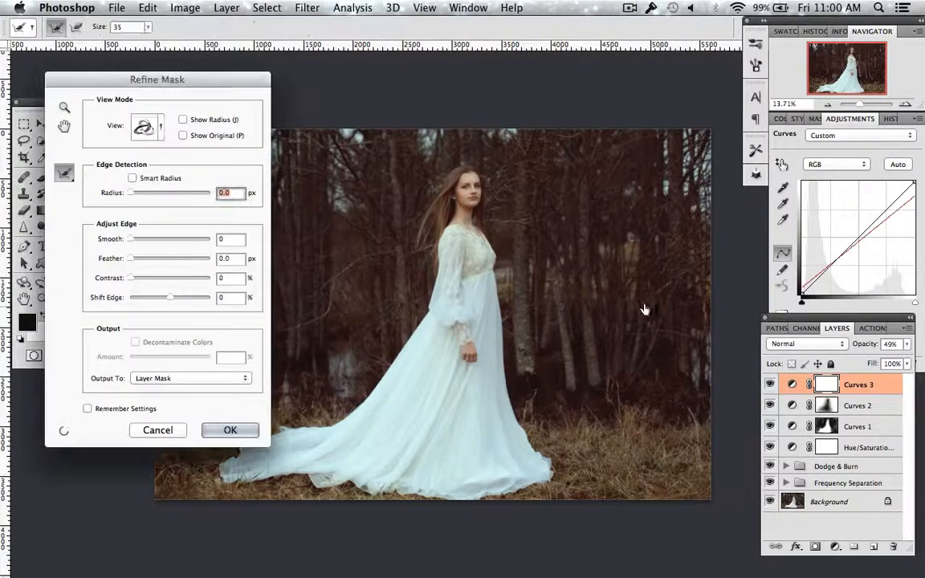
click(208, 428)
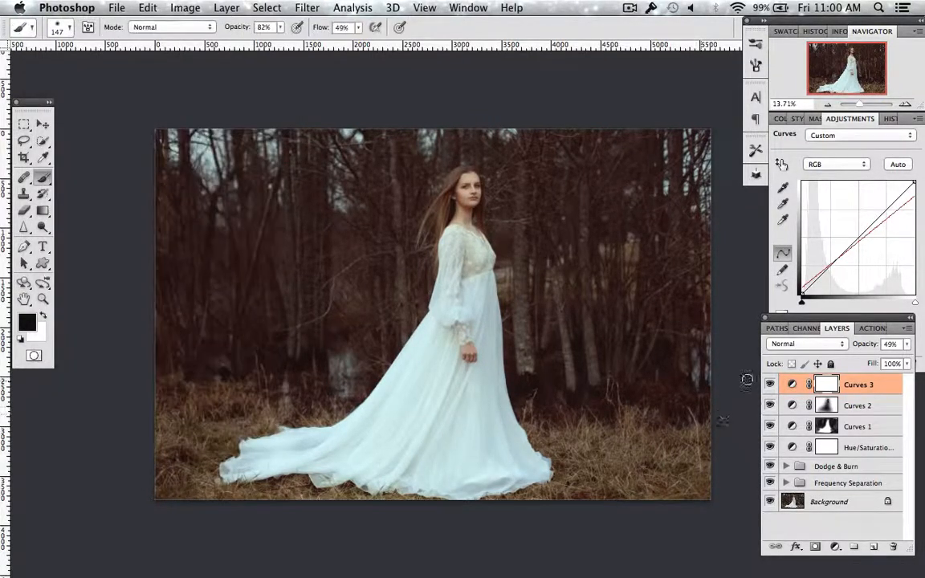
Adjust Blend If in the Curves 3 blending options, moving the Underlying Layer's black and white limits slightly inward
right_click(791, 385)
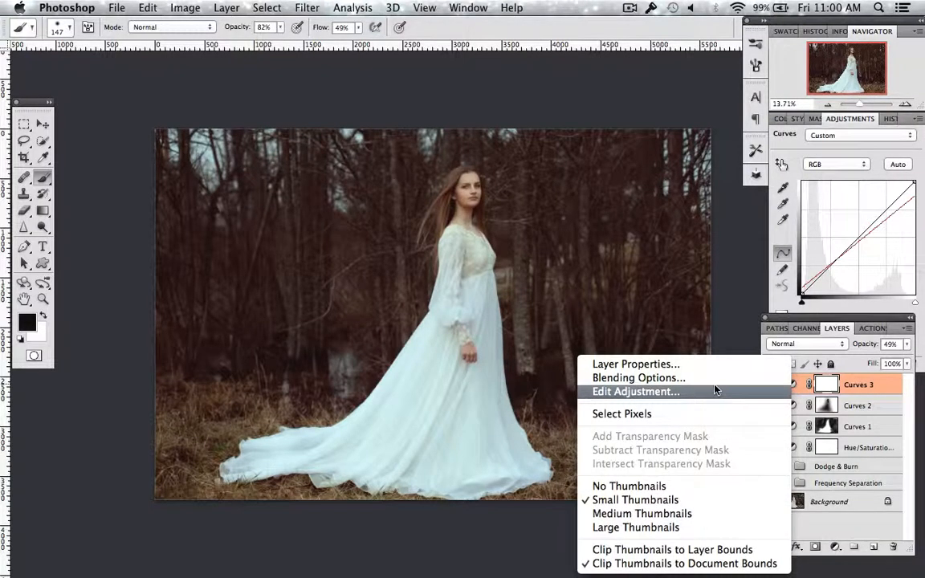
click(681, 378)
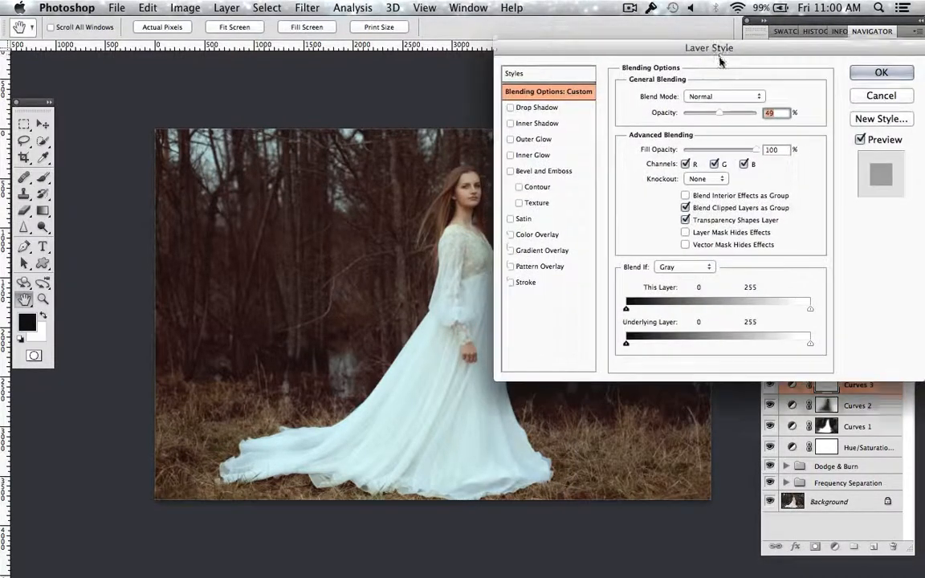
drag(720, 62, 766, 71)
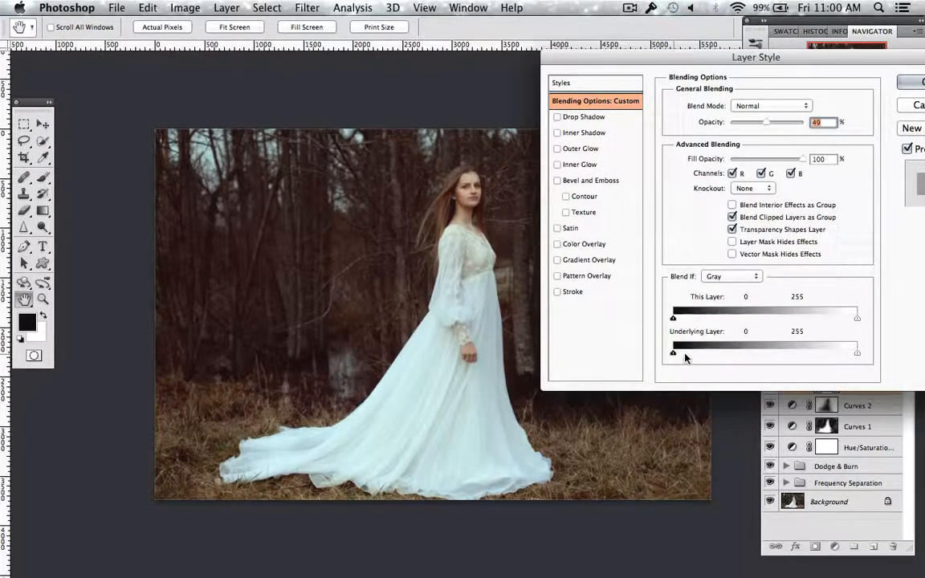
mouse_move(673, 353)
mouse_down()
mouse_move(777, 356)
mouse_move(657, 355)
mouse_move(688, 355)
mouse_up()
drag(856, 353, 831, 358)
click(907, 85)
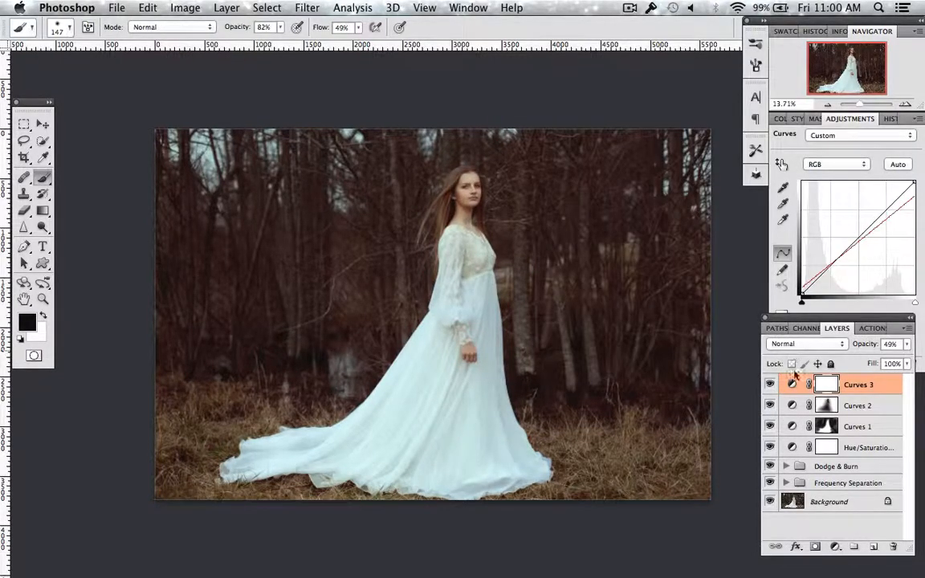
Compare the image with and without Curves 3 and reduce that layer's opacity to 44%
click(771, 385)
click(771, 385)
click(907, 343)
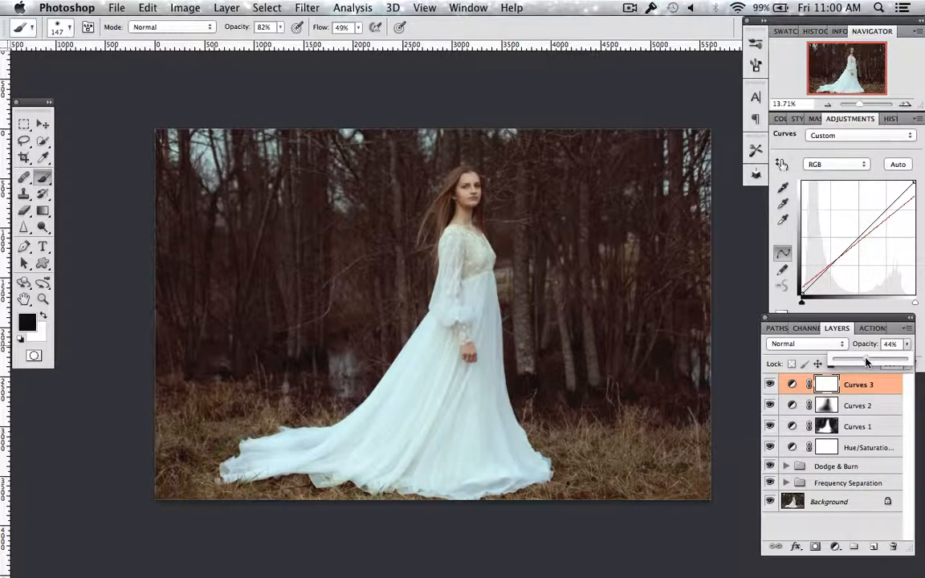
Add another Curves adjustment and raise the Blue channel's black point to output 7 at input 0
click(835, 546)
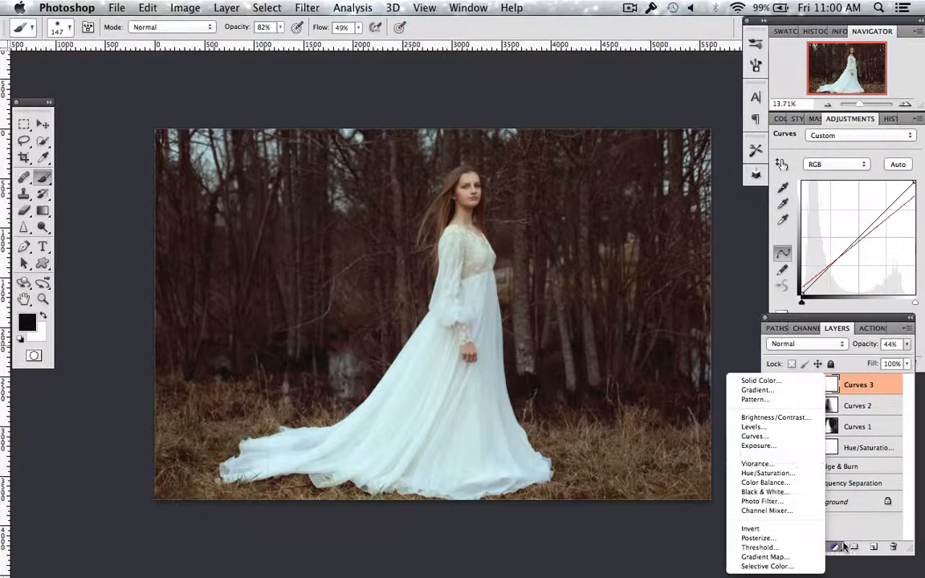
click(803, 436)
click(835, 164)
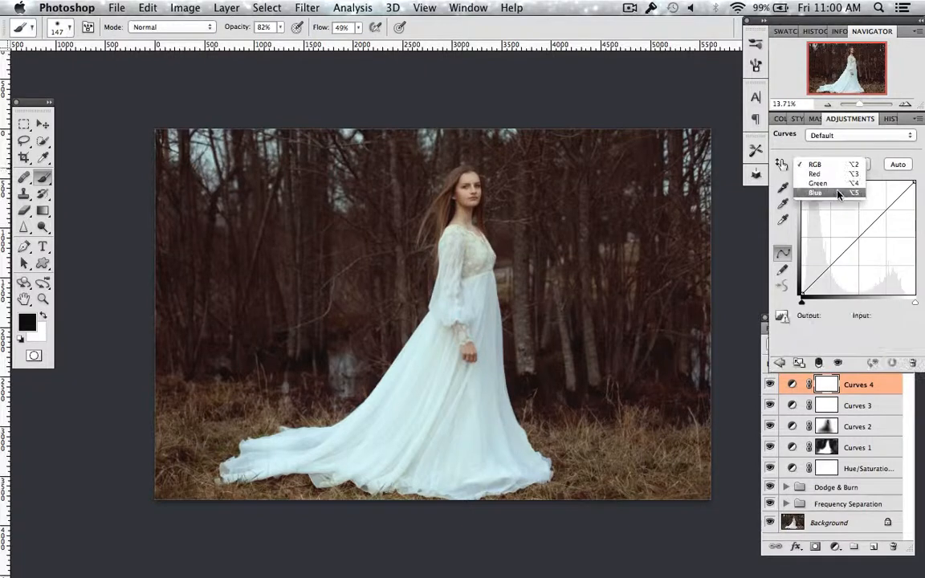
click(837, 193)
drag(802, 295, 802, 292)
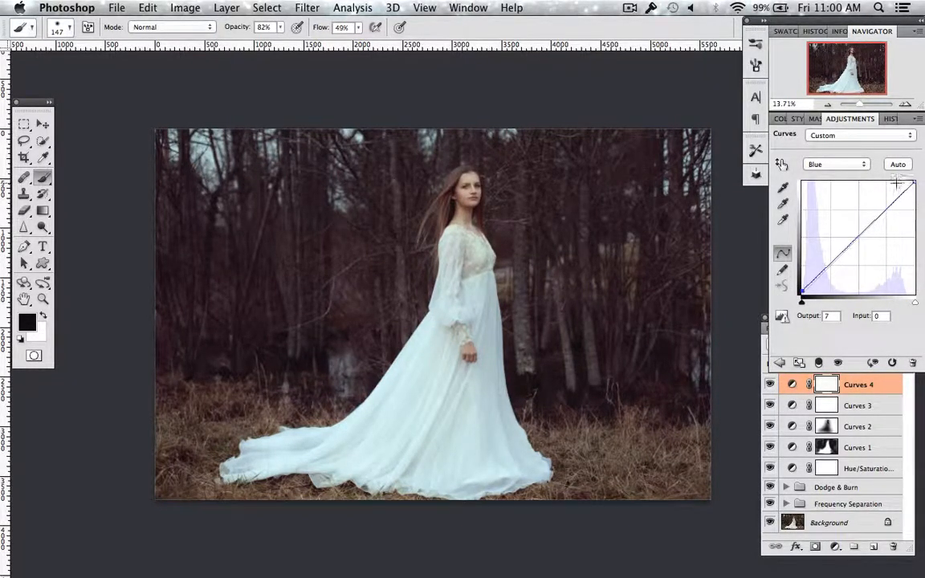
Compare the image with and without Curves 4 and reduce that layer's opacity to 70%
click(852, 388)
click(771, 386)
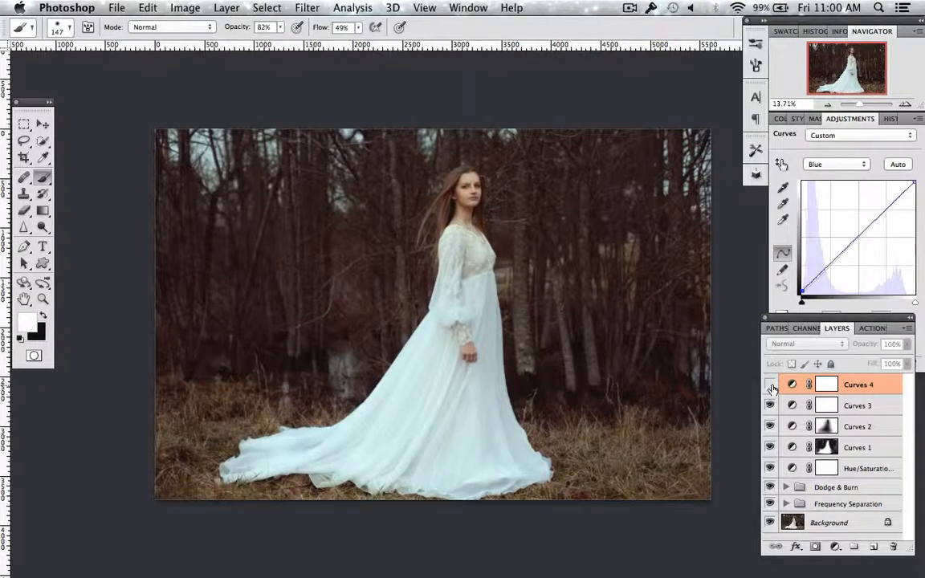
click(771, 385)
click(906, 347)
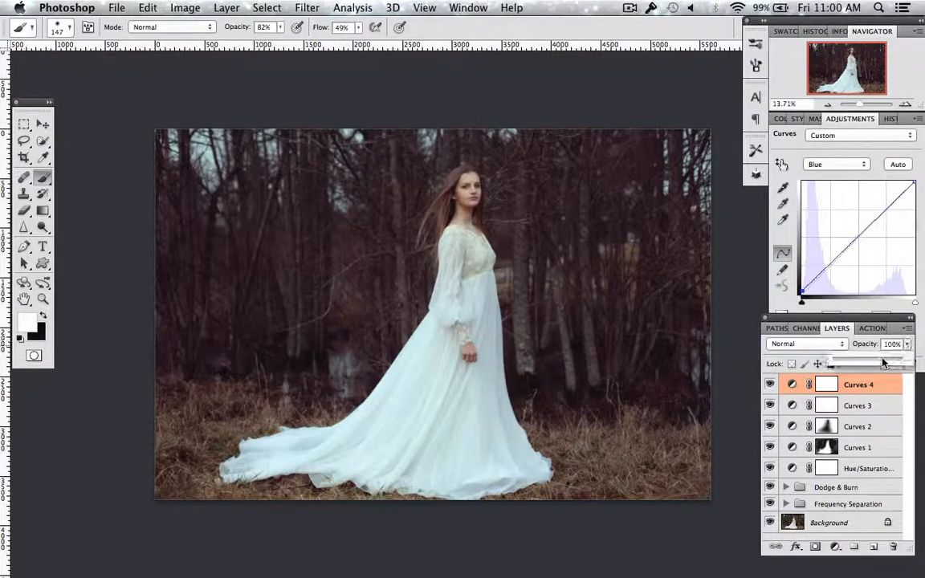
drag(907, 362, 886, 363)
Add a Selective Color adjustment and set its Yellows to Cyan -99, Yellow +76 and Black +64
click(836, 547)
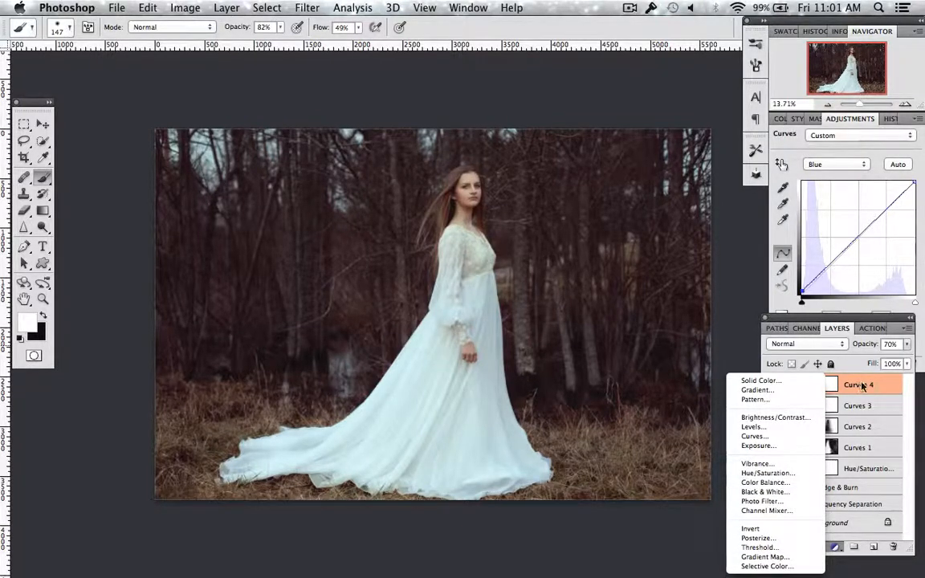
click(783, 566)
click(855, 170)
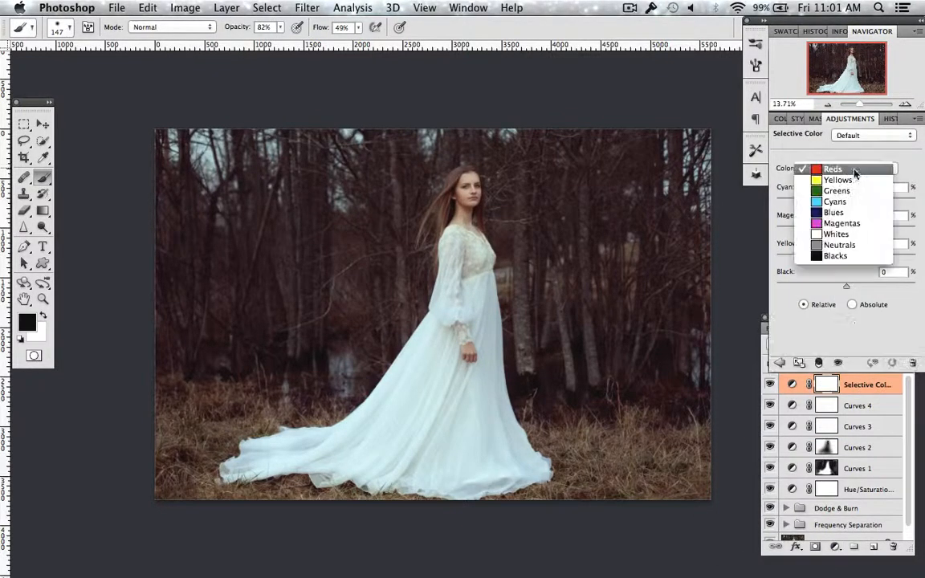
click(838, 180)
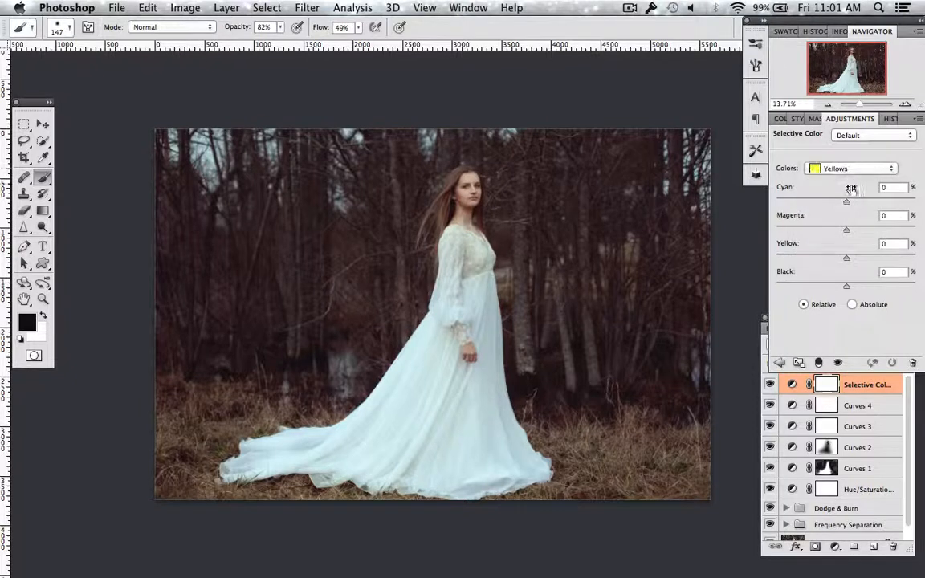
drag(847, 230, 778, 214)
double_click(802, 217)
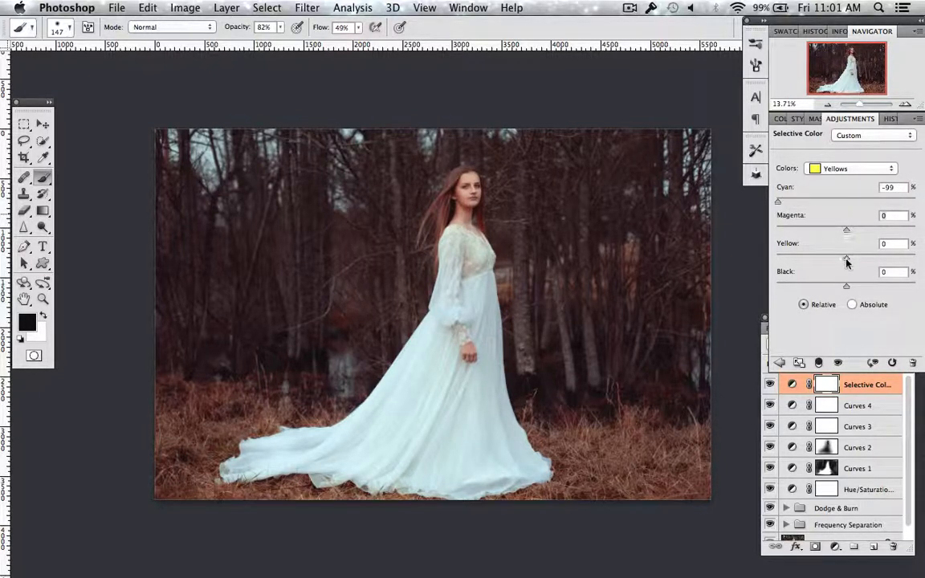
drag(846, 261, 915, 259)
drag(846, 284, 888, 283)
Paint black on the Selective Color mask over the woman's face, neck, hand and lace bodice with a 147 px brush
click(824, 385)
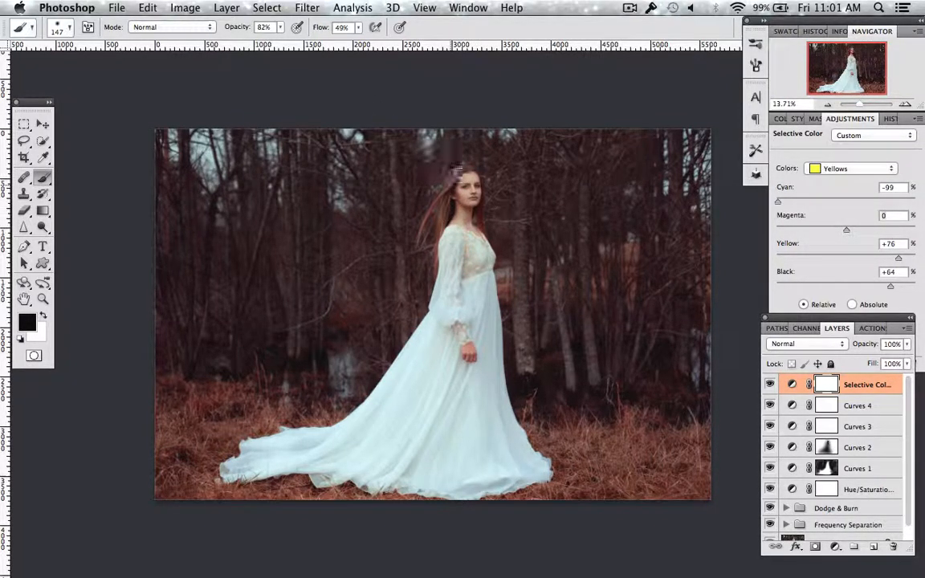
drag(475, 212, 485, 240)
drag(474, 180, 481, 191)
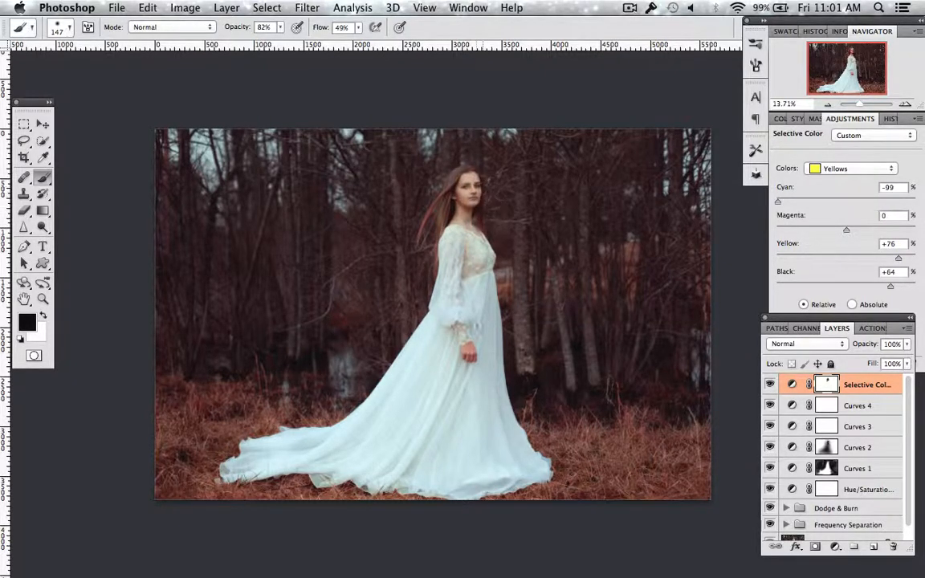
drag(472, 361, 470, 354)
scroll(527, 321, up, 8)
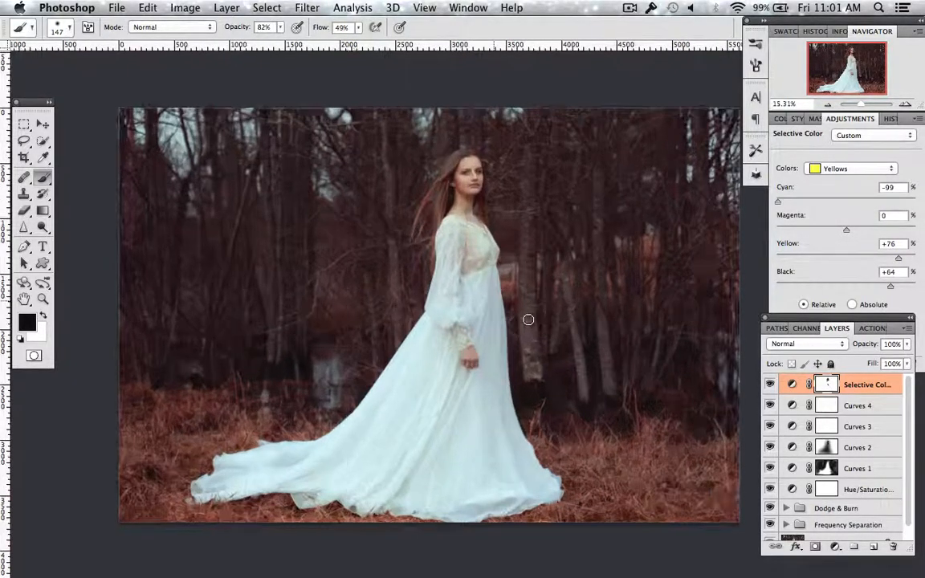
scroll(526, 313, up, 3)
scroll(524, 313, up, 1)
mouse_move(463, 200)
mouse_down()
mouse_move(471, 278)
mouse_move(502, 248)
mouse_move(511, 209)
mouse_move(467, 155)
mouse_move(442, 165)
mouse_move(478, 166)
mouse_move(492, 152)
mouse_move(479, 165)
mouse_move(431, 141)
mouse_move(463, 186)
mouse_up()
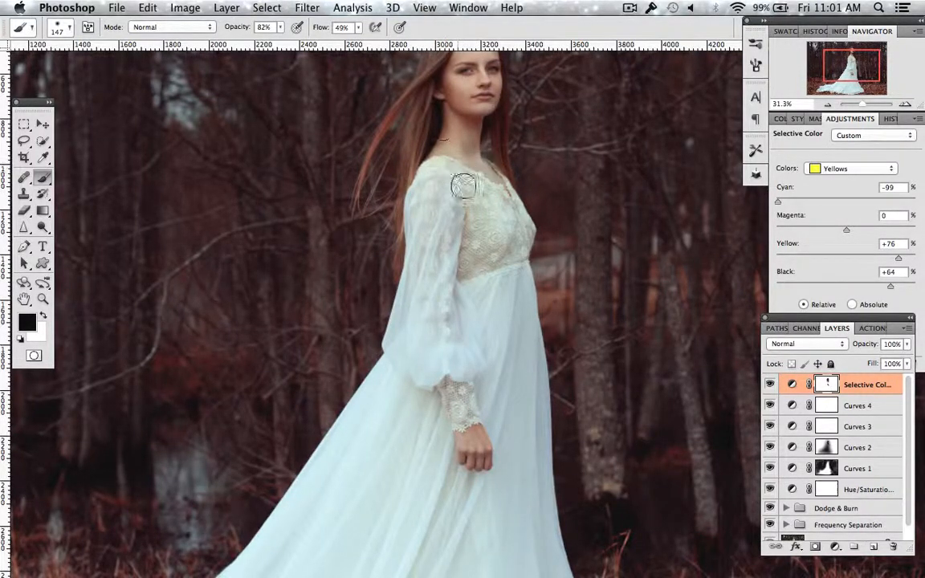
Reduce the brush to 34 px and paint black on the Selective Color mask over the reddened hair strands
right_click(403, 145)
click(448, 171)
click(426, 76)
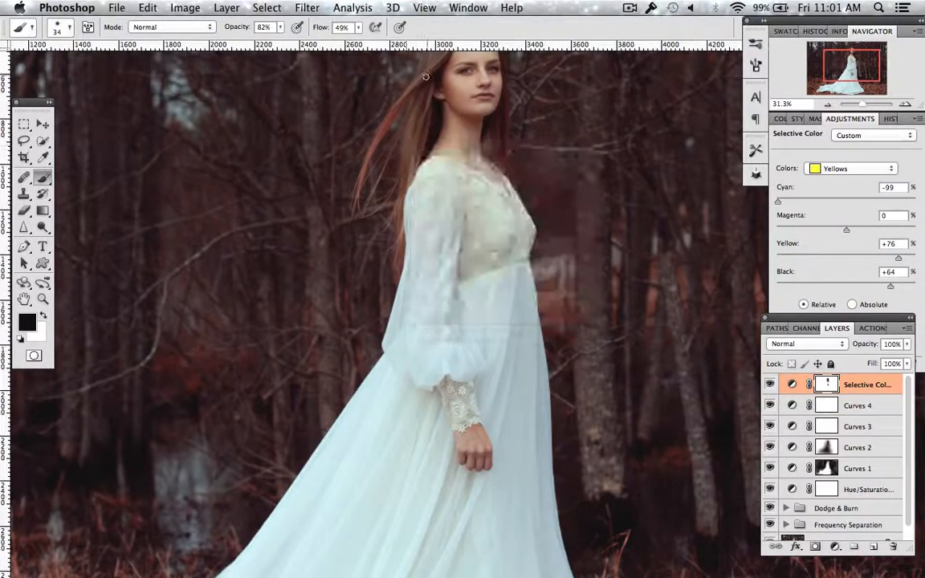
mouse_move(366, 159)
mouse_down()
mouse_move(360, 191)
mouse_move(417, 114)
mouse_move(380, 193)
mouse_move(399, 86)
mouse_move(408, 116)
mouse_move(394, 165)
mouse_move(397, 213)
mouse_up()
drag(424, 121, 414, 199)
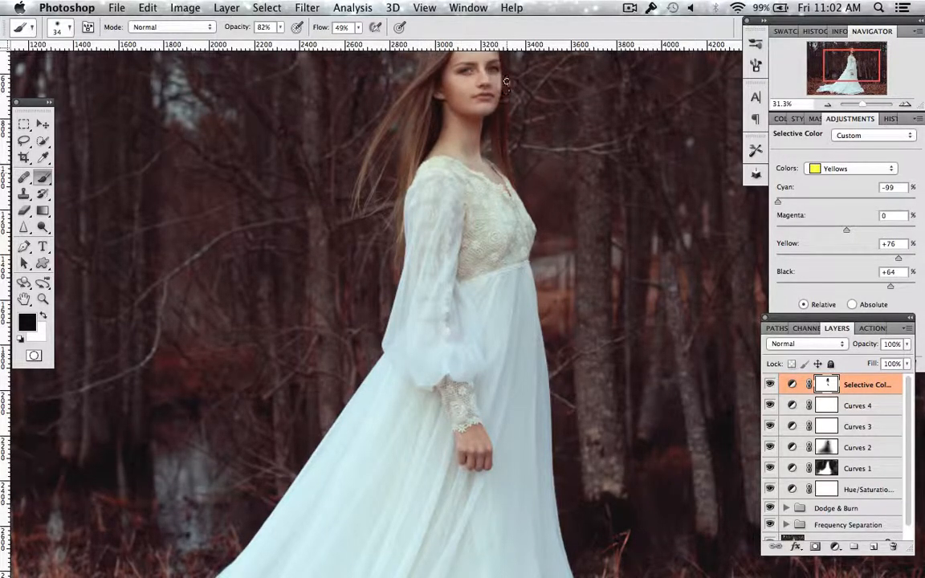
Compare the image with and without the Selective Color layer, checking both the woman up close and the whole picture
scroll(516, 204, up, 3)
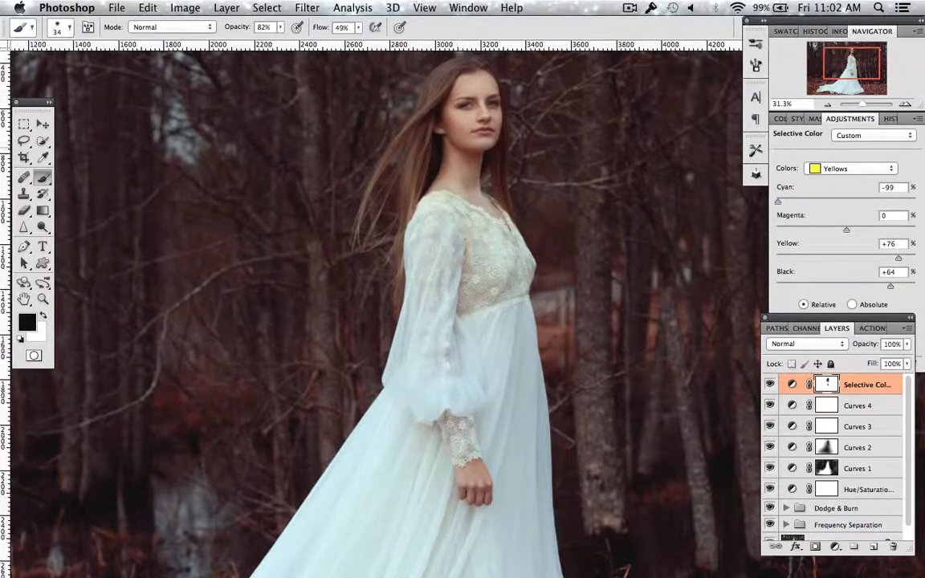
click(771, 385)
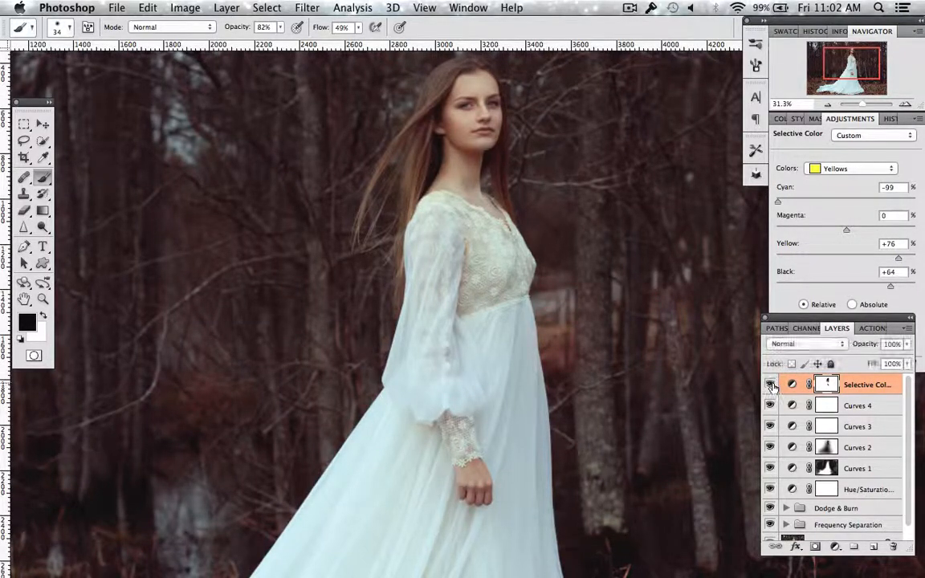
click(770, 385)
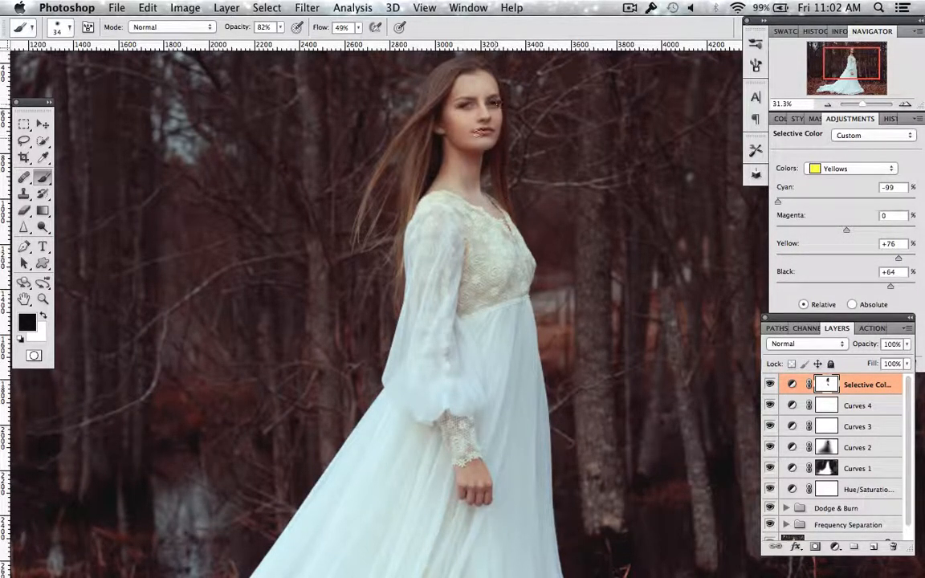
scroll(522, 170, down, 6)
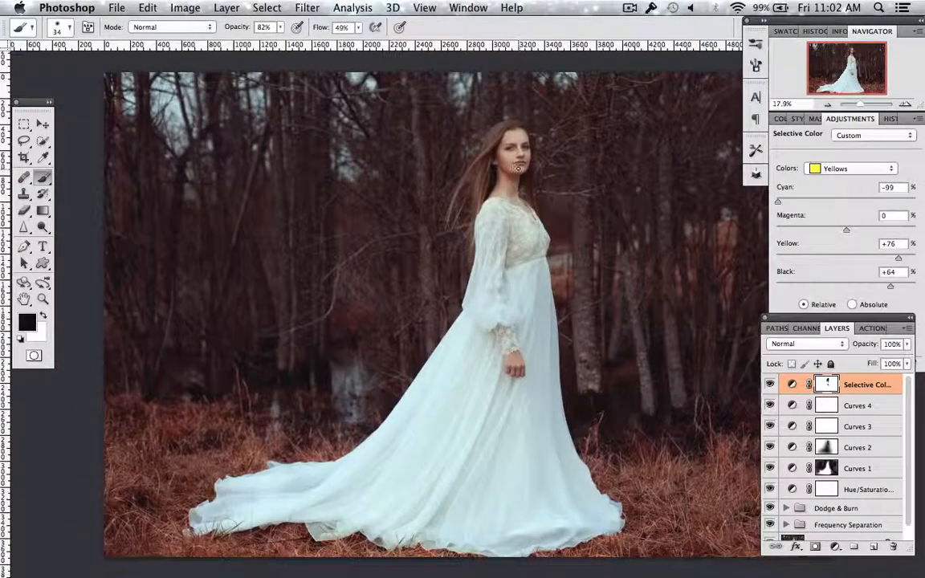
scroll(518, 166, right, 4)
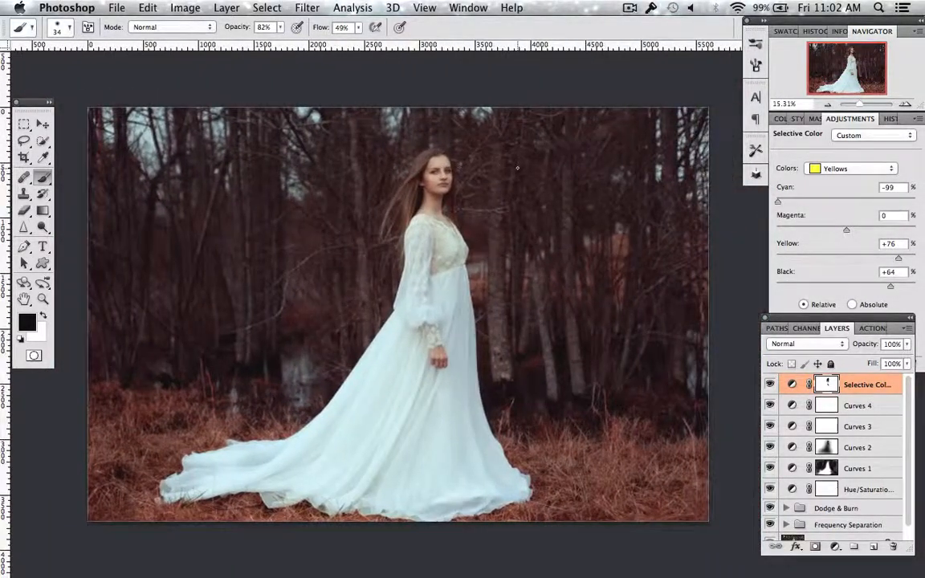
scroll(519, 167, down, 3)
scroll(519, 167, up, 1)
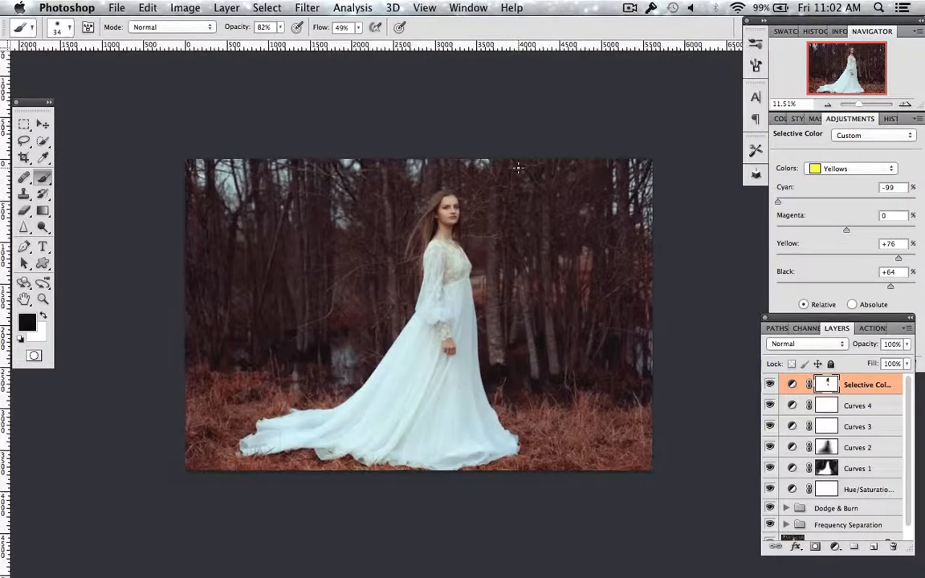
Add a second Selective Color adjustment and set its Blacks to Cyan +5 and Magenta +1
click(836, 546)
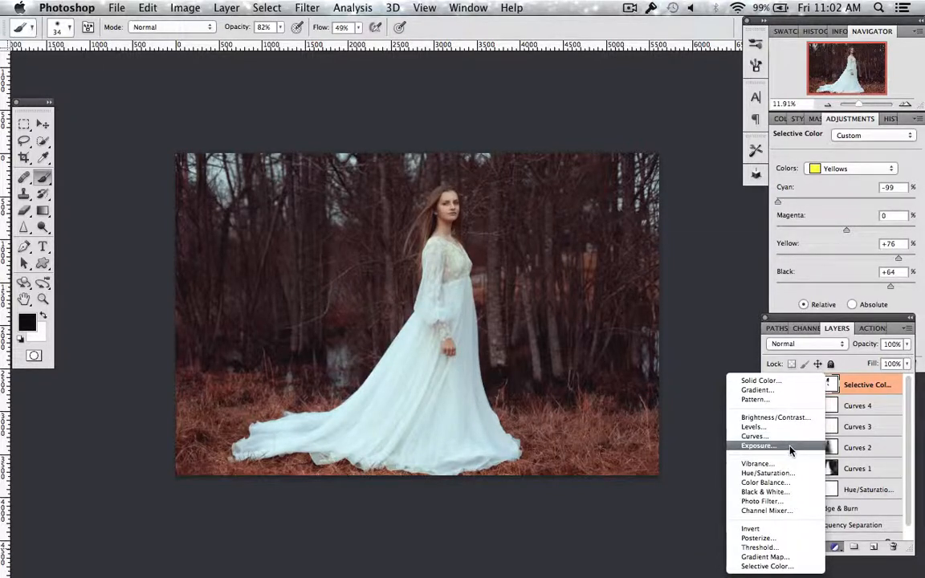
click(787, 567)
click(850, 170)
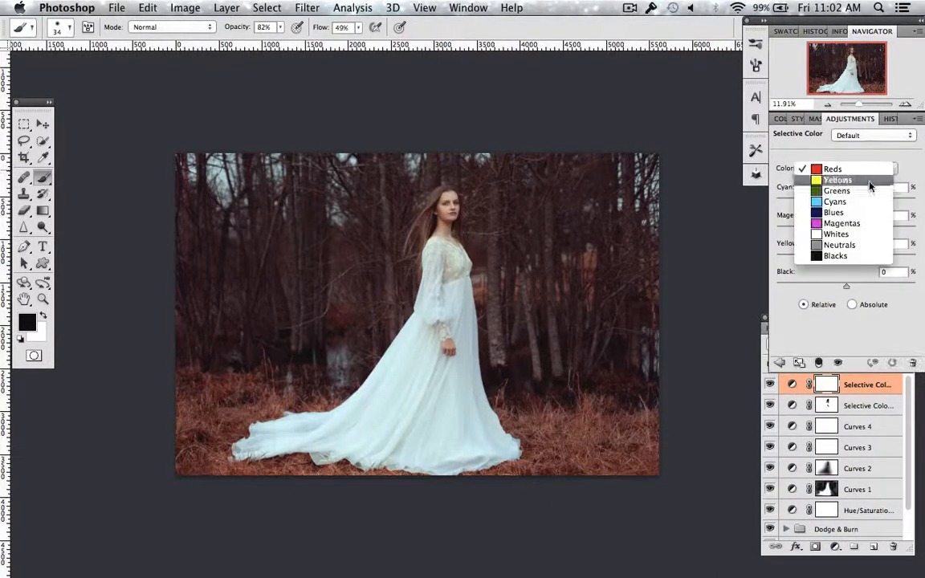
click(836, 257)
drag(846, 231, 847, 233)
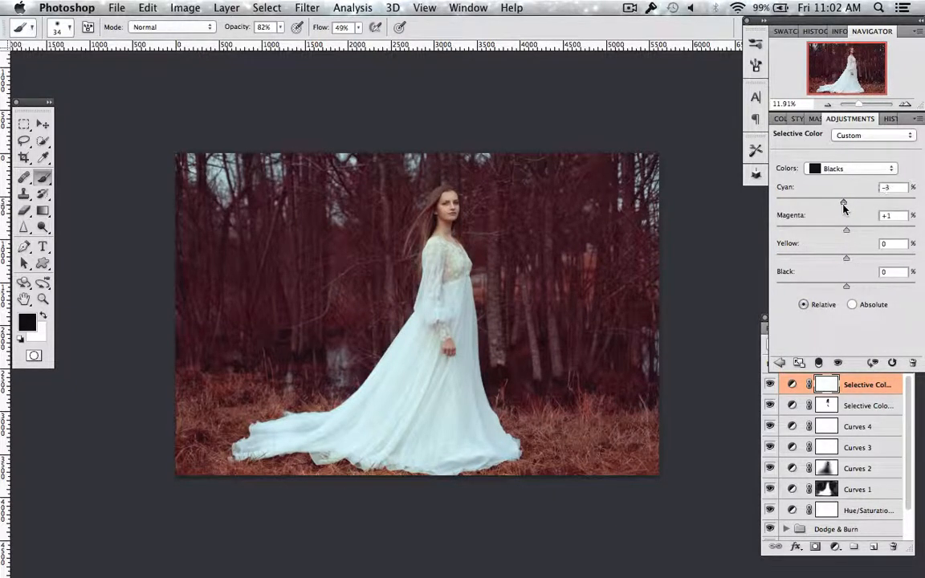
drag(844, 208, 850, 208)
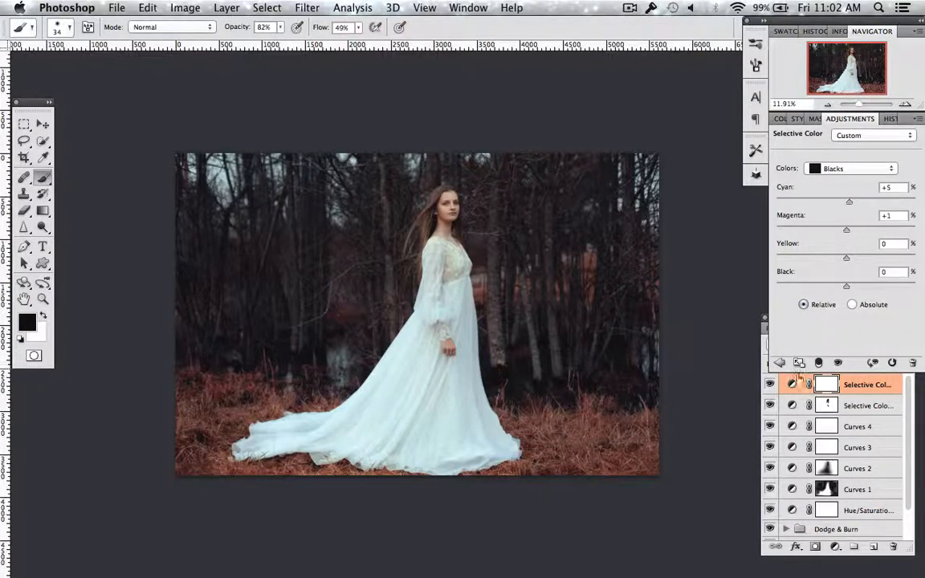
Compare the image with and without the second Selective Color layer, examining the woman's face and the dark forest tones
click(770, 387)
click(770, 387)
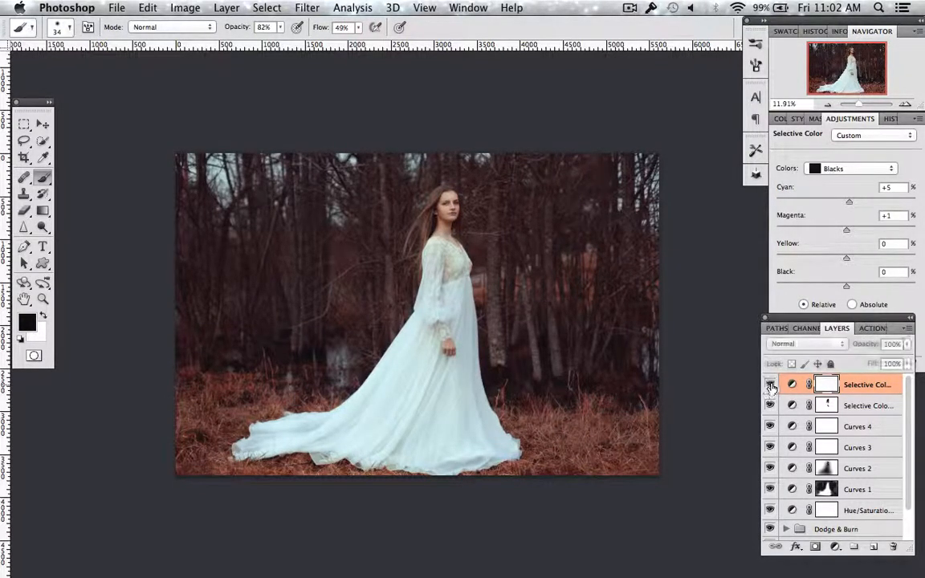
scroll(594, 333, up, 10)
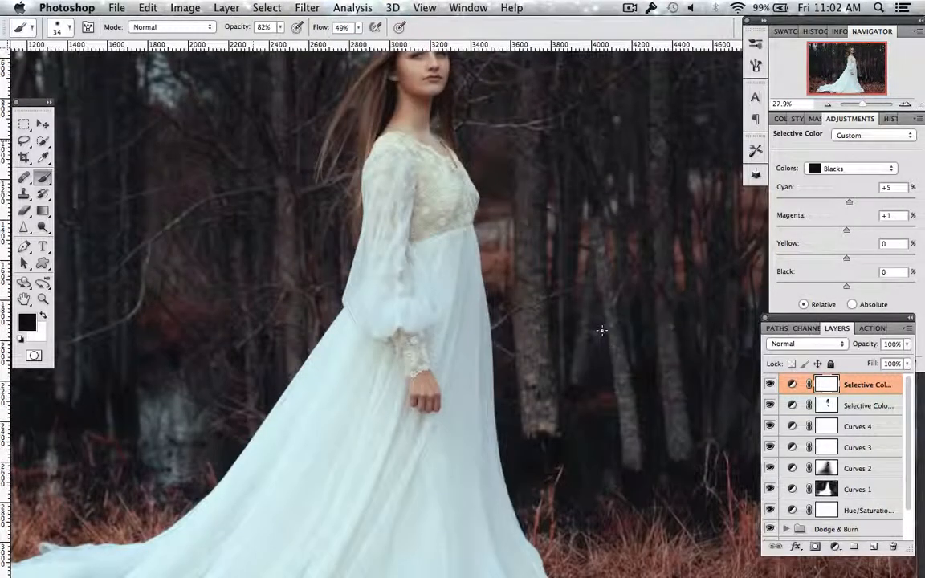
scroll(604, 330, up, 5)
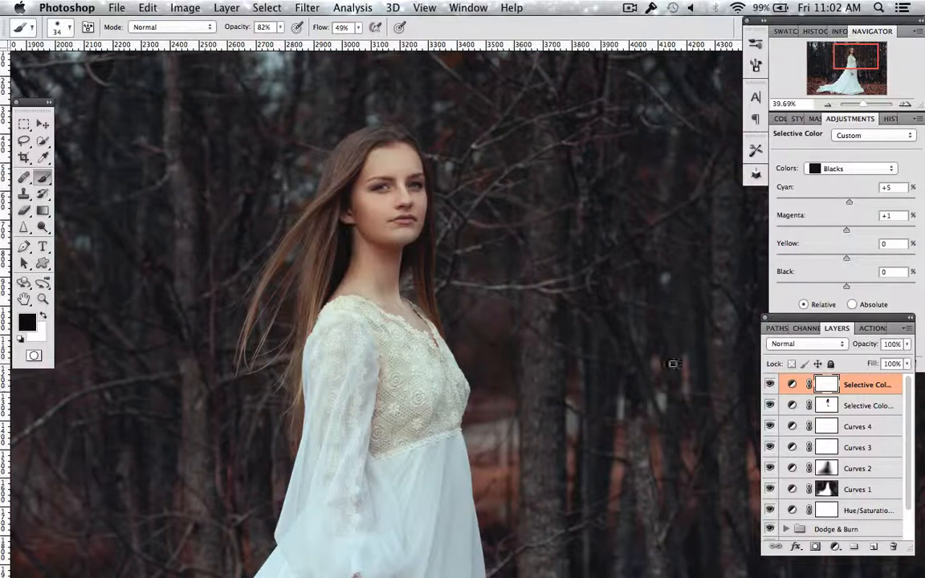
scroll(673, 364, down, 8)
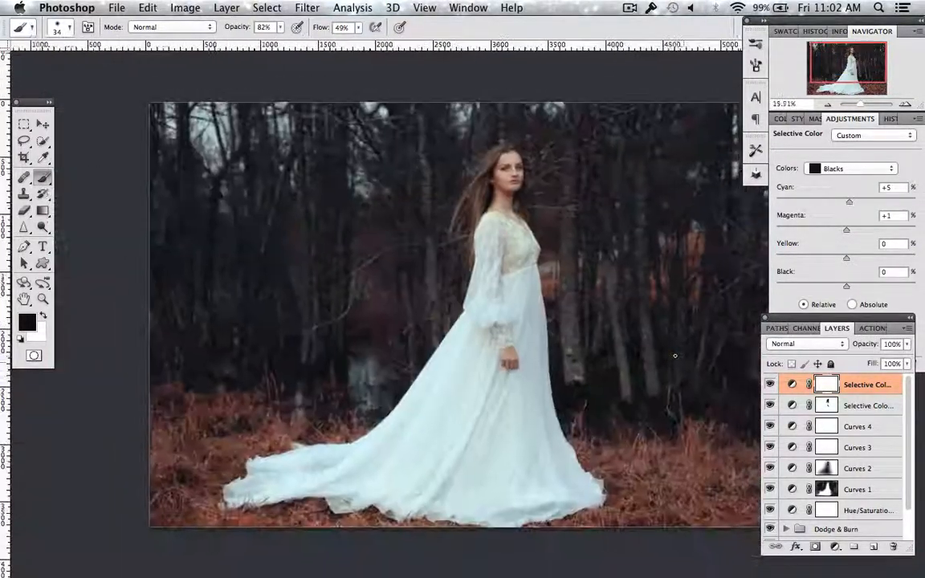
scroll(675, 356, down, 3)
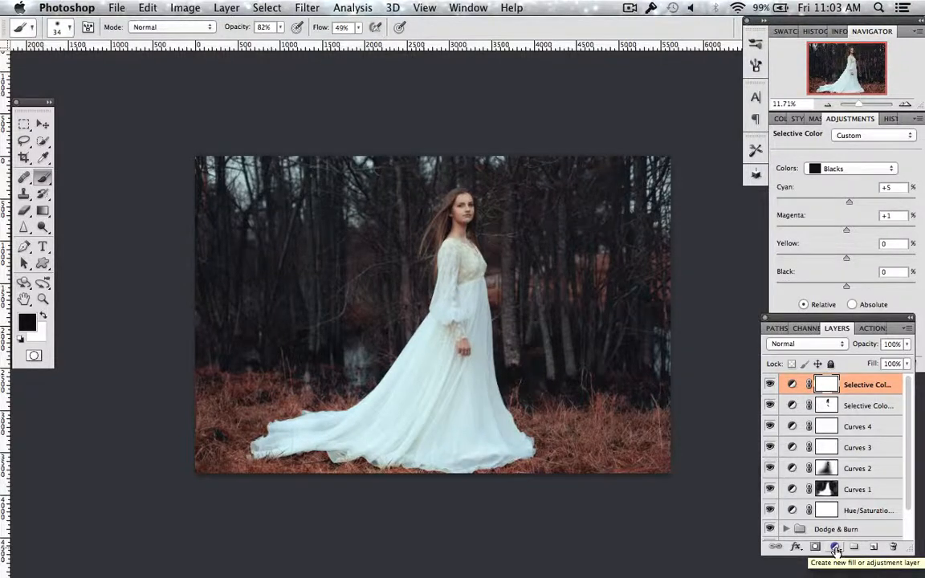
Add a Curves adjustment with a shadow point at input 39, output 33 and a slightly raised midtone point on the RGB curve
click(836, 550)
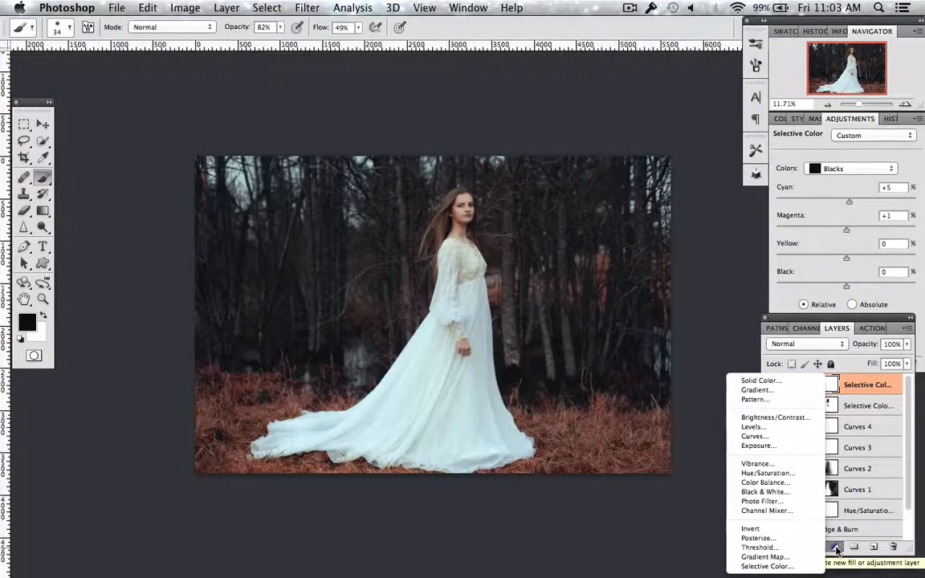
click(785, 438)
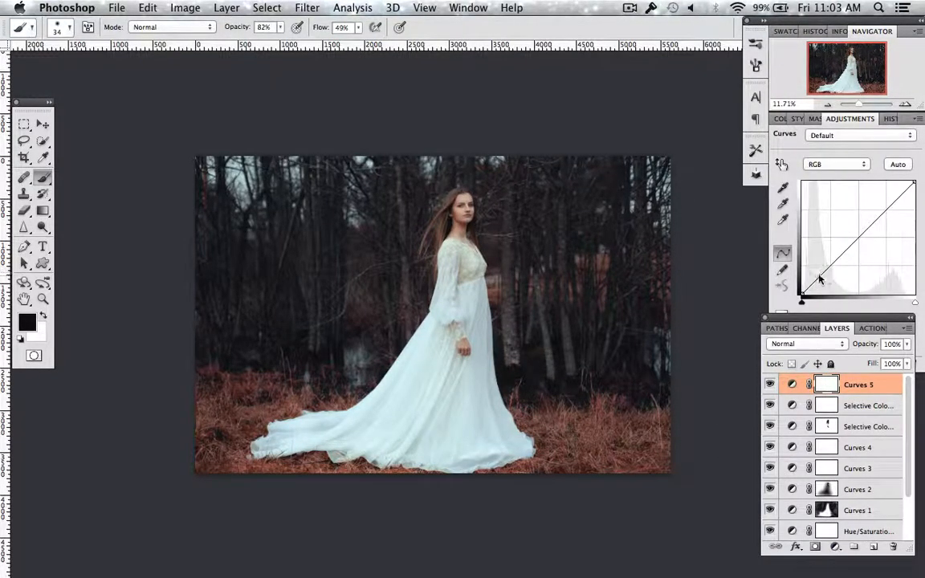
click(819, 278)
drag(819, 278, 819, 280)
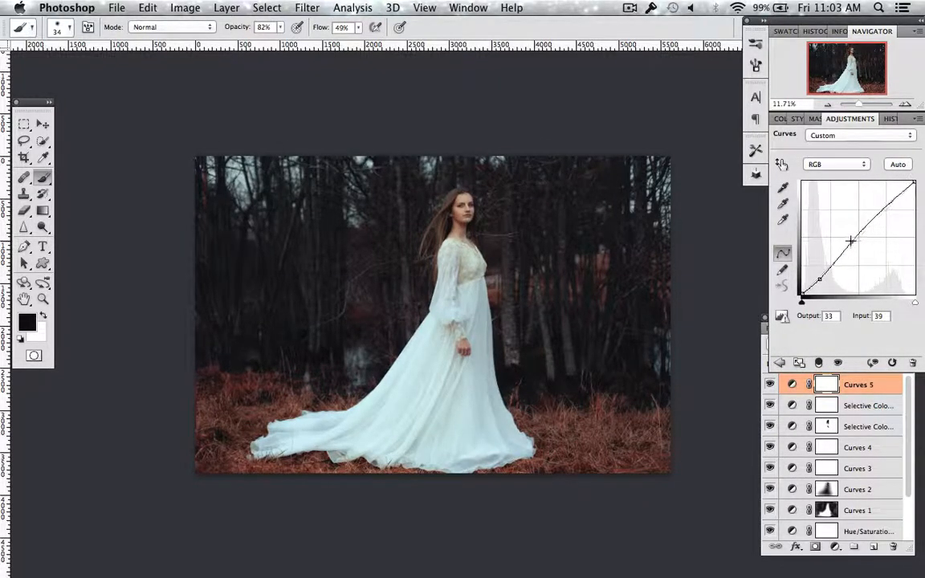
click(850, 241)
drag(853, 240, 853, 239)
Reduce the Curves 5 layer's opacity to 53% and compare the image with and without it
click(884, 385)
click(908, 344)
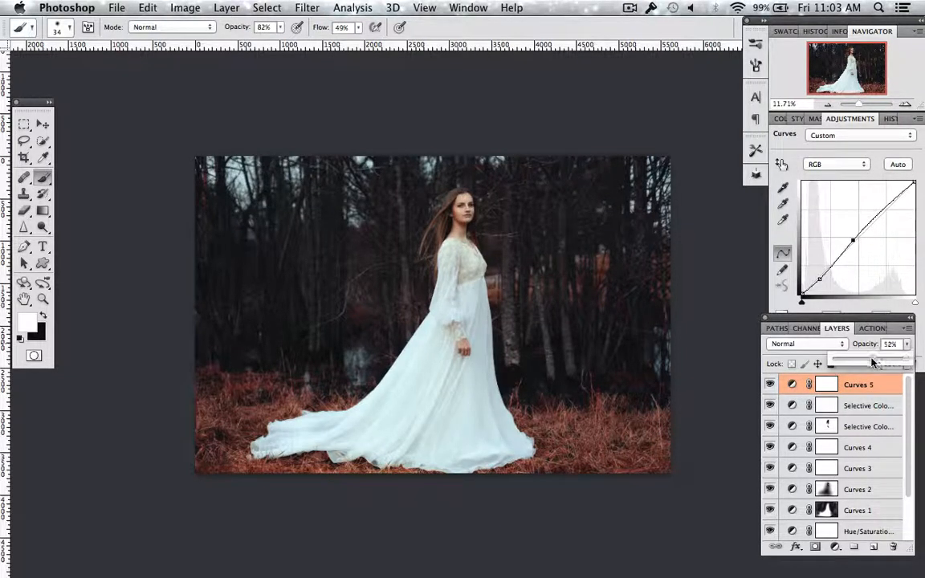
click(873, 360)
click(770, 385)
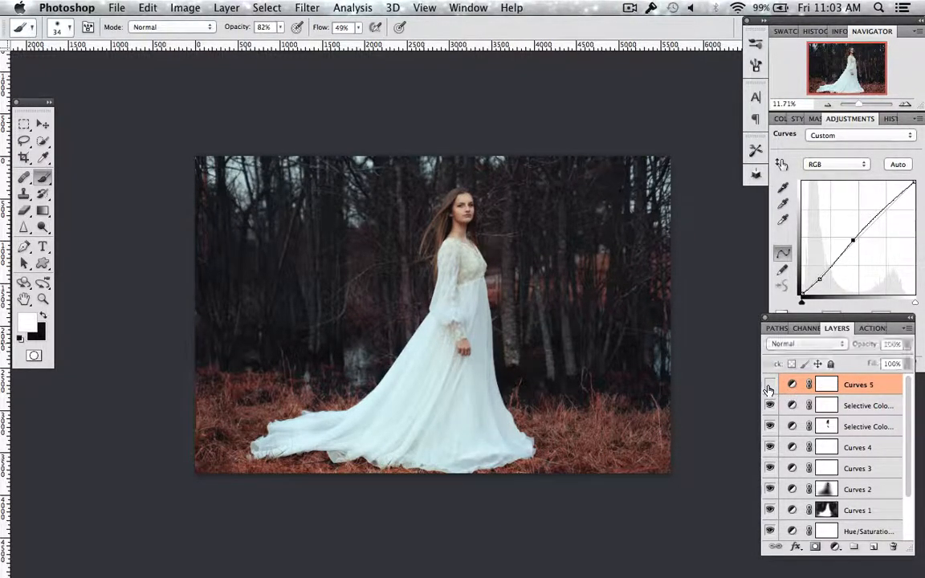
click(770, 385)
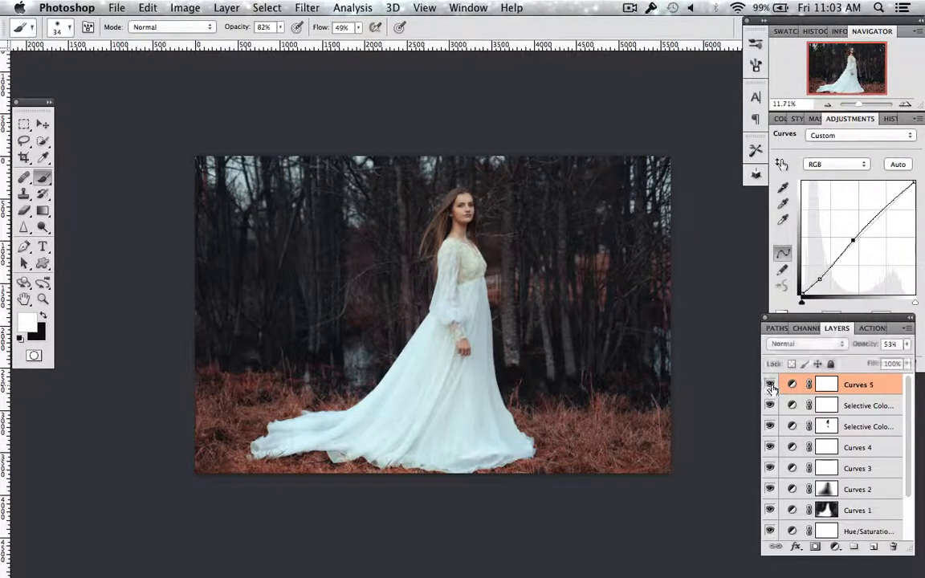
Add an Exposure adjustment with Offset +0.0183 and Gamma Correction 0.88
click(835, 547)
click(793, 445)
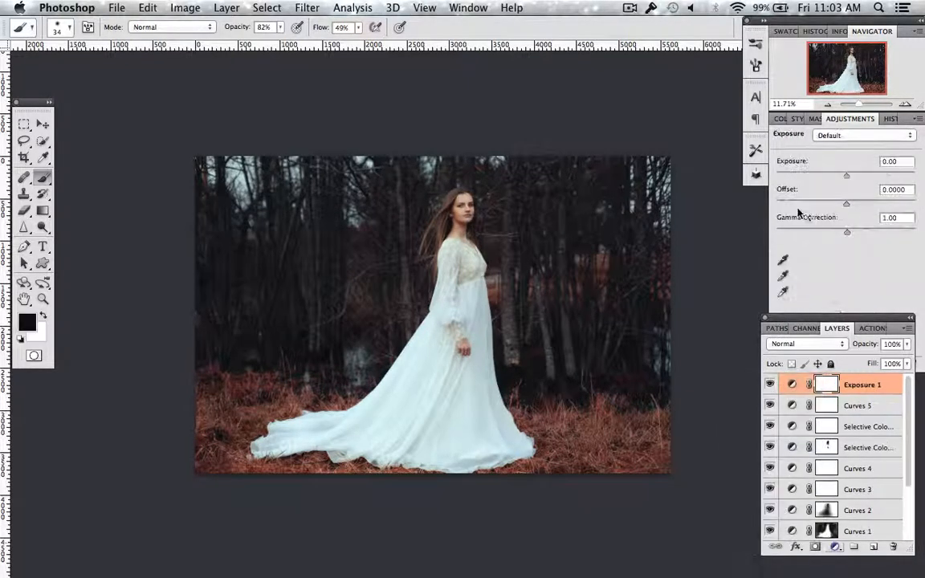
drag(846, 206, 852, 232)
Reduce the Exposure layer's opacity to 34% and compare the image with and without it
click(866, 384)
click(907, 345)
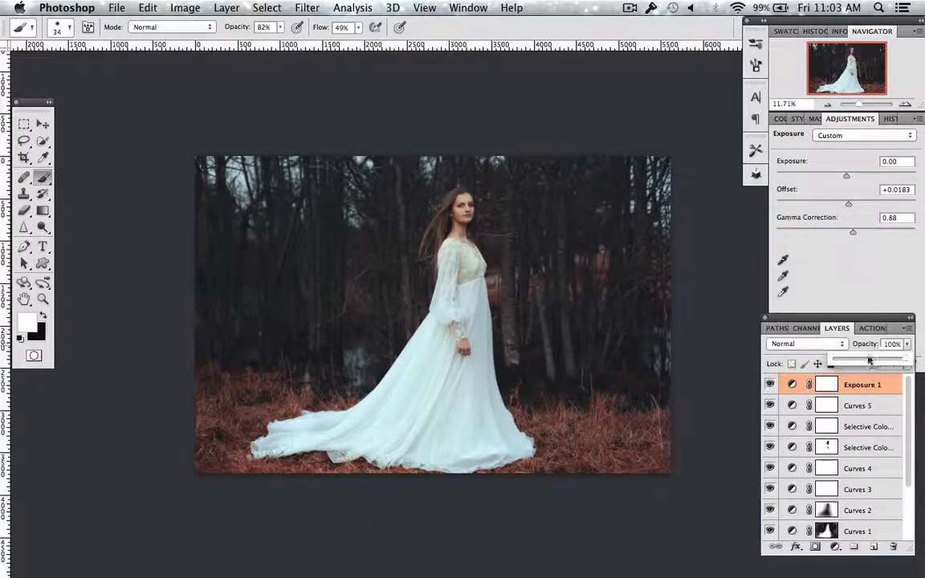
drag(870, 359, 859, 359)
click(770, 386)
click(771, 386)
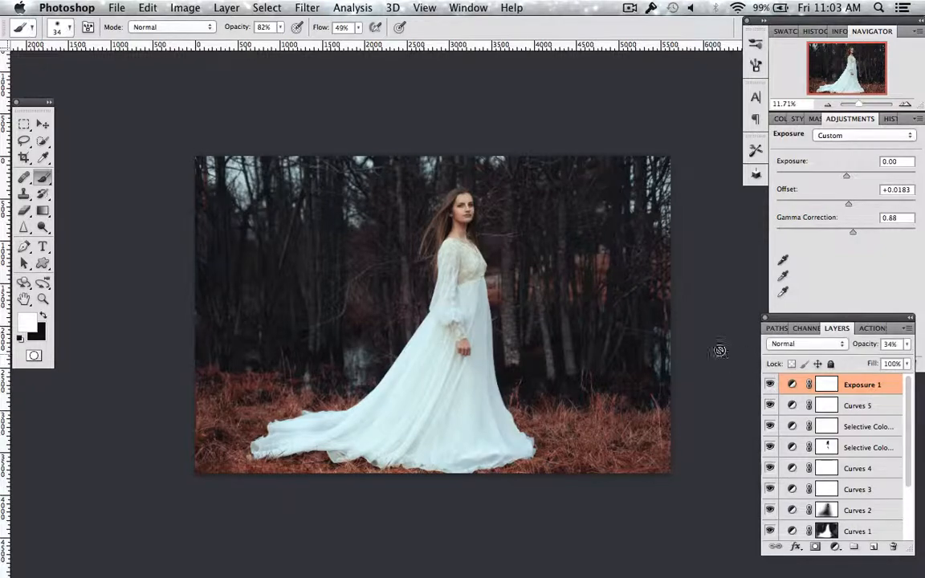
Examine the graded photo close up and as a whole, checking the face, dress, grass and forest background
scroll(600, 303, up, 6)
scroll(607, 300, down, 1)
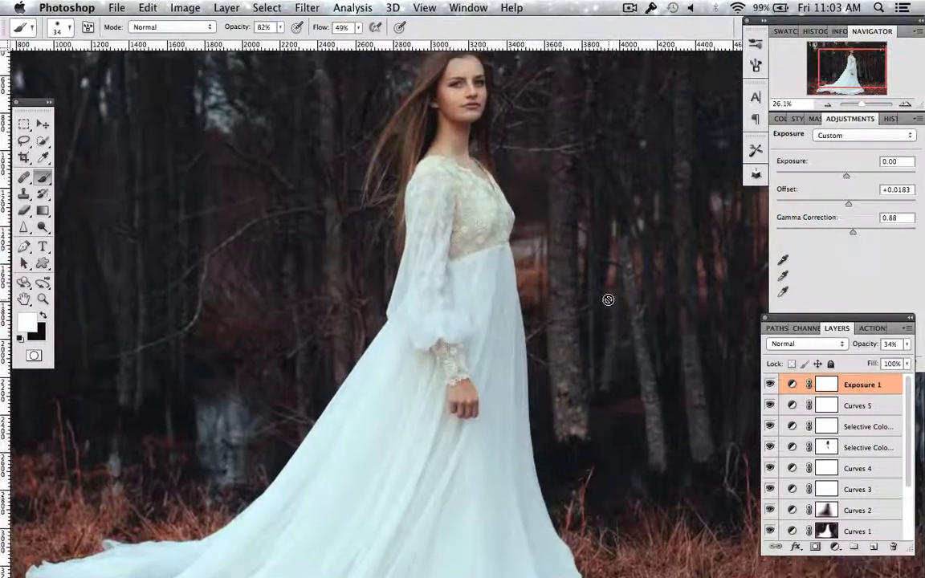
scroll(608, 301, up, 4)
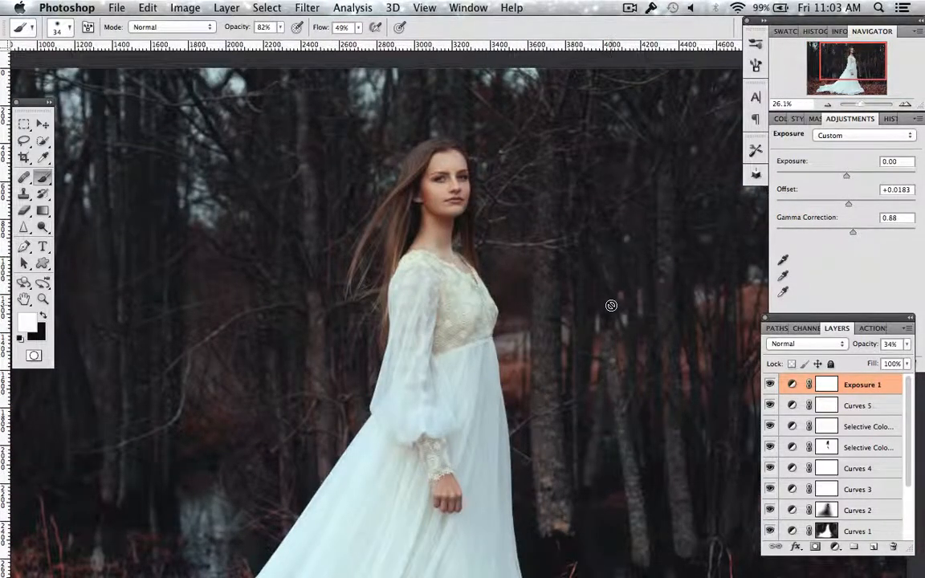
scroll(607, 304, down, 5)
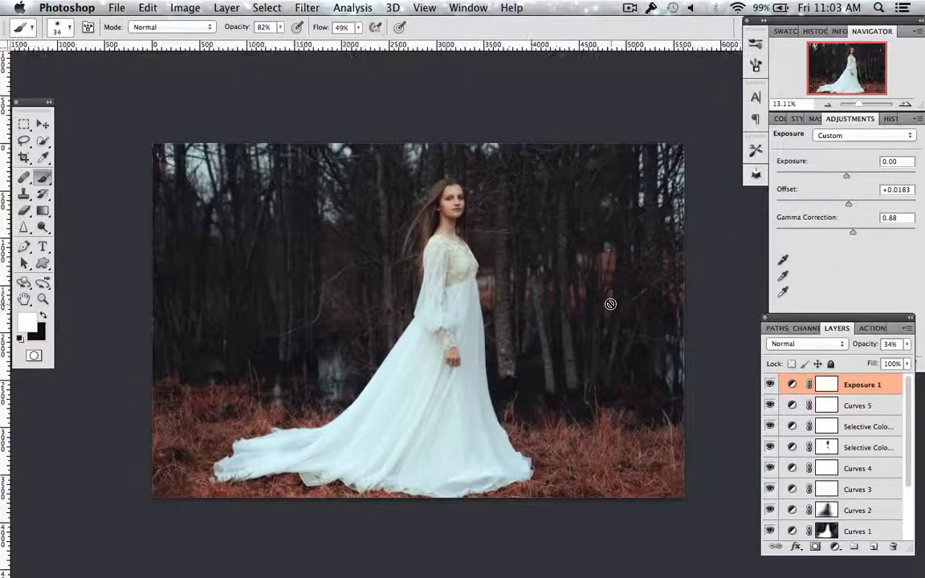
scroll(606, 309, up, 1)
scroll(606, 310, up, 4)
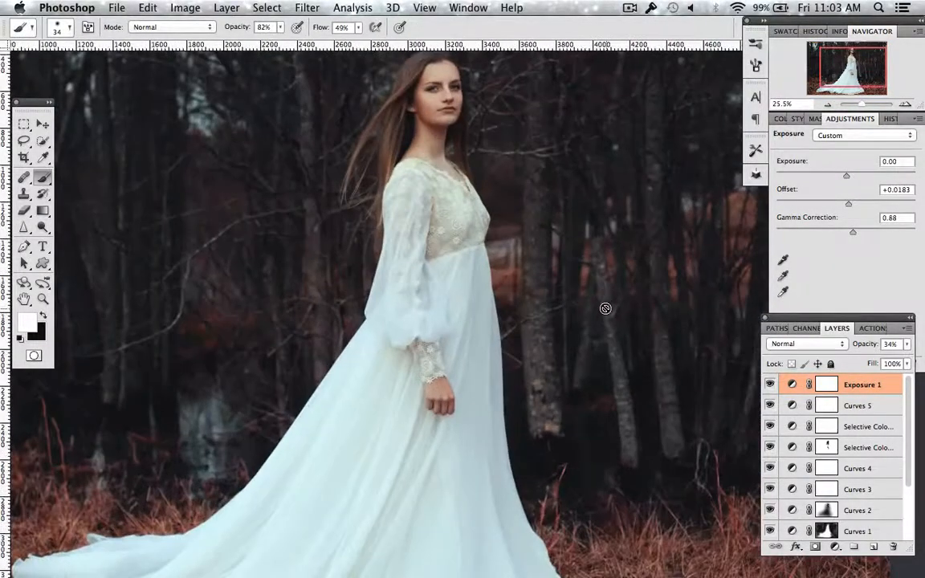
scroll(603, 310, right, 5)
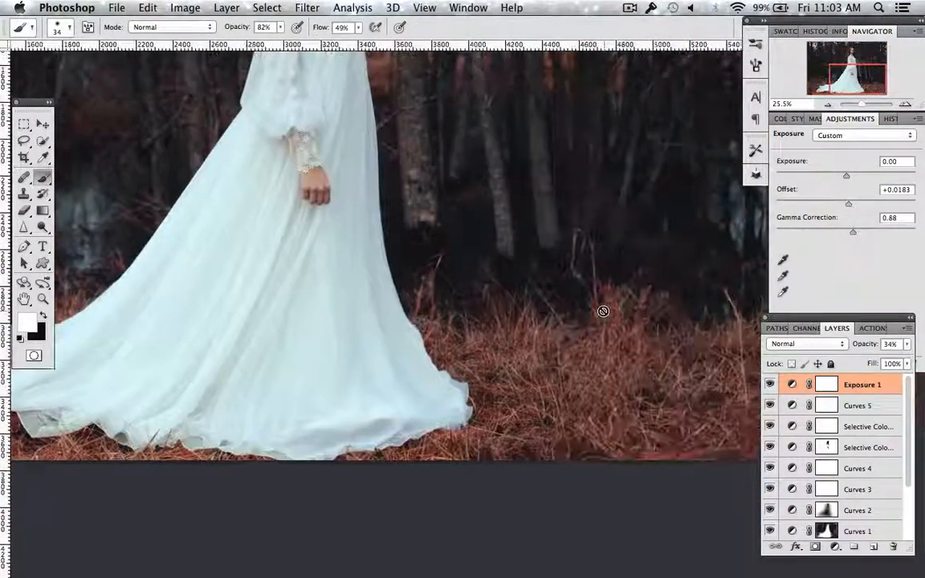
scroll(603, 310, up, 5)
scroll(603, 310, left, 5)
scroll(604, 311, up, 2)
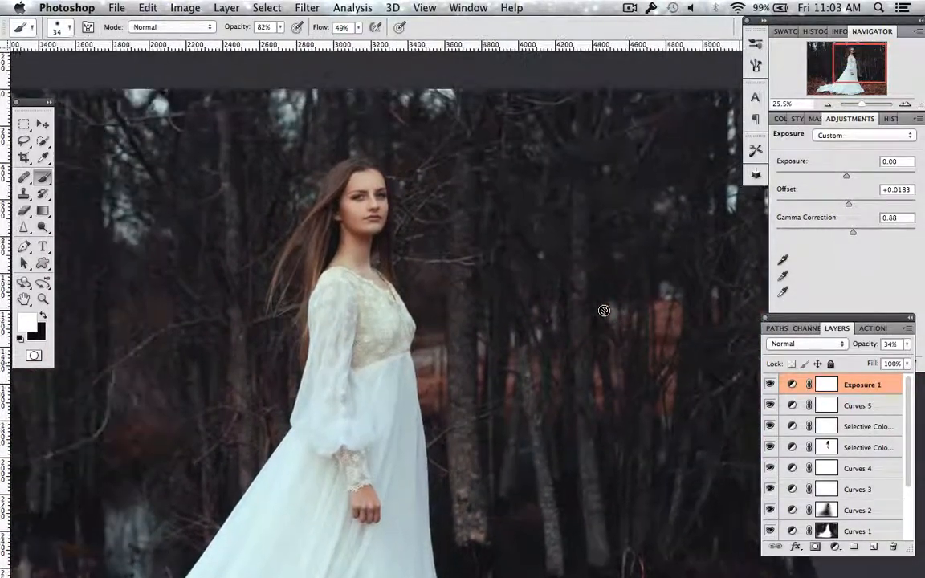
scroll(604, 311, down, 4)
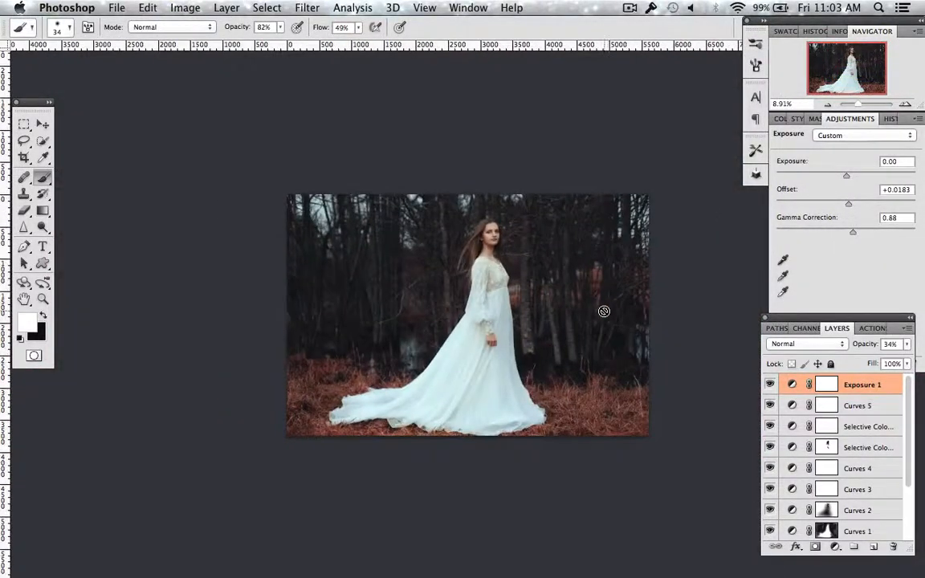
scroll(604, 310, up, 2)
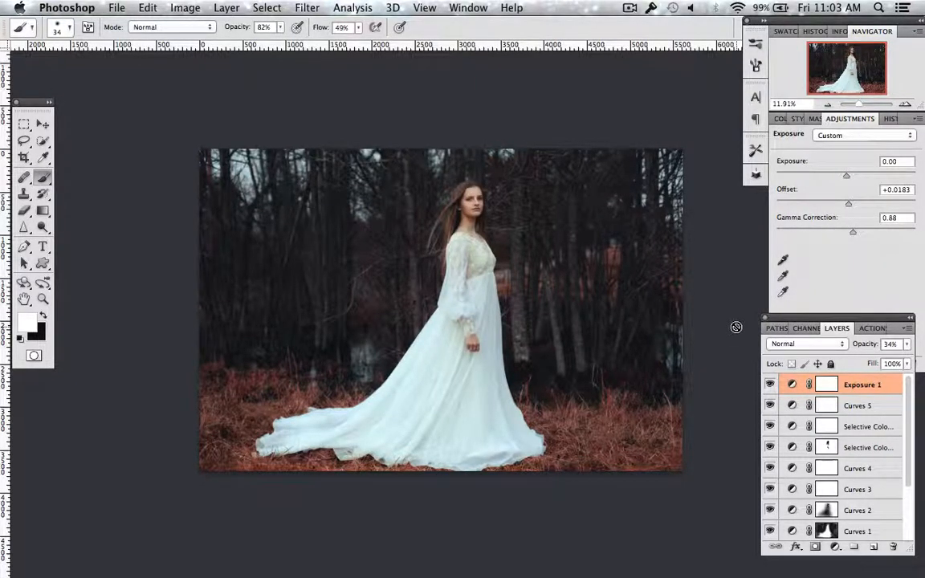
Merge all visible layers into the background and save the image
key(shift+super+e)
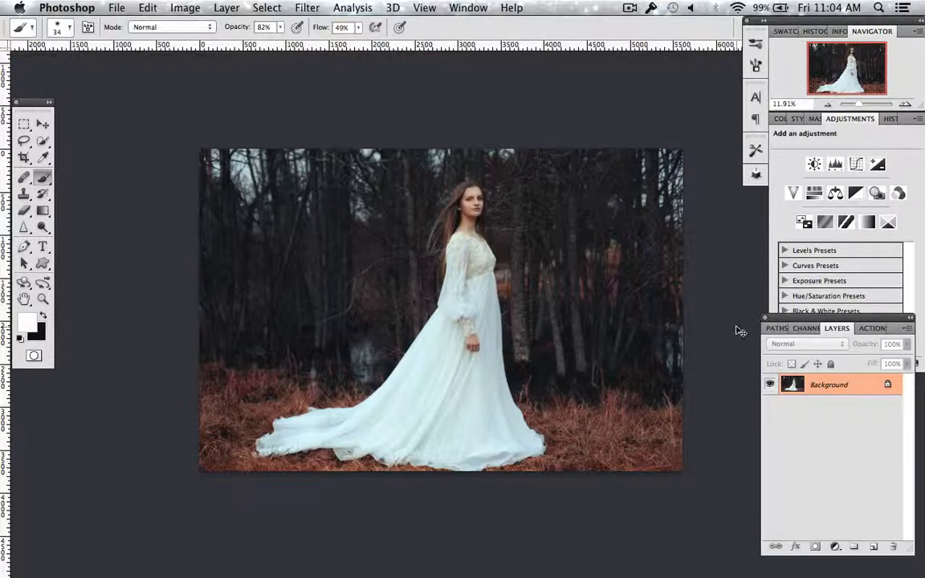
key(super+s)
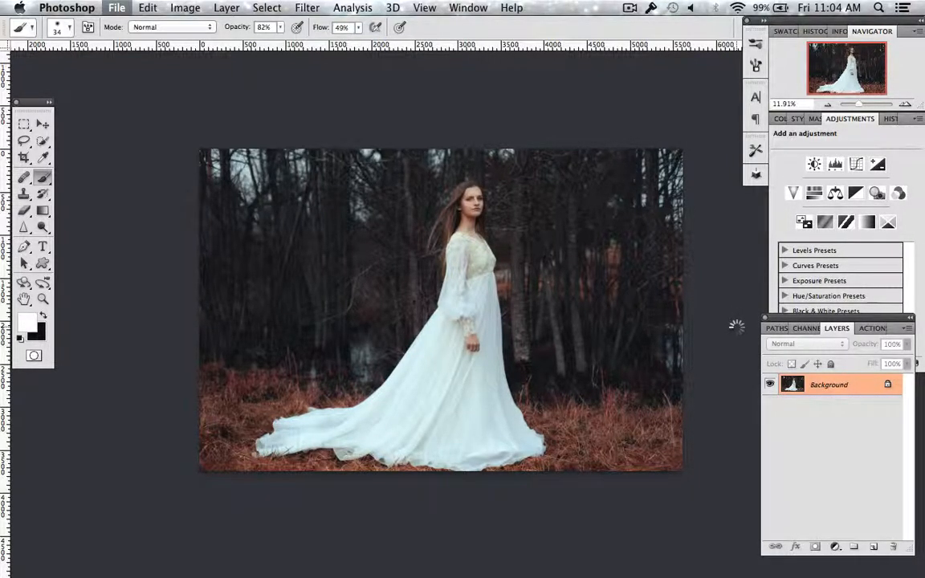